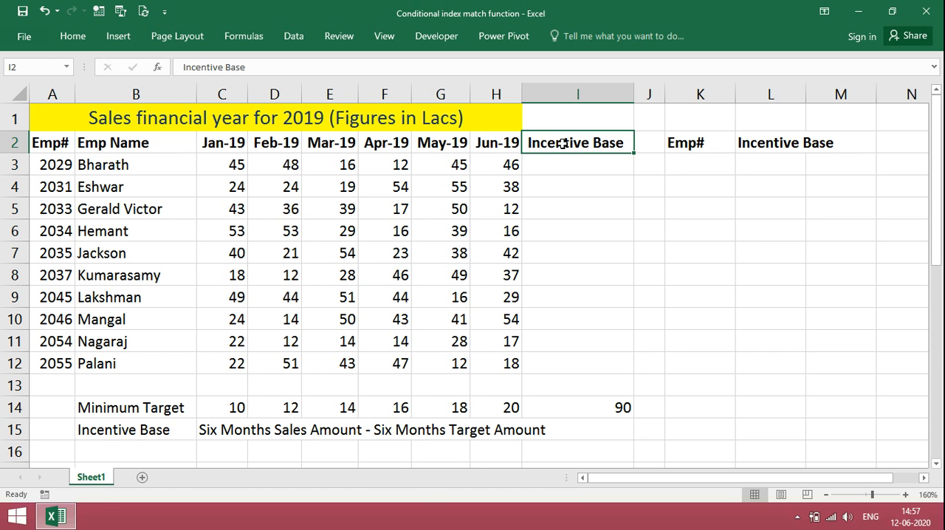
- Enter the formula =SUM(C3:H3)-I14 in cell I3 to calculate the first employee's incentive base
{"action": "left_click", "coordinate": [231, 168]}
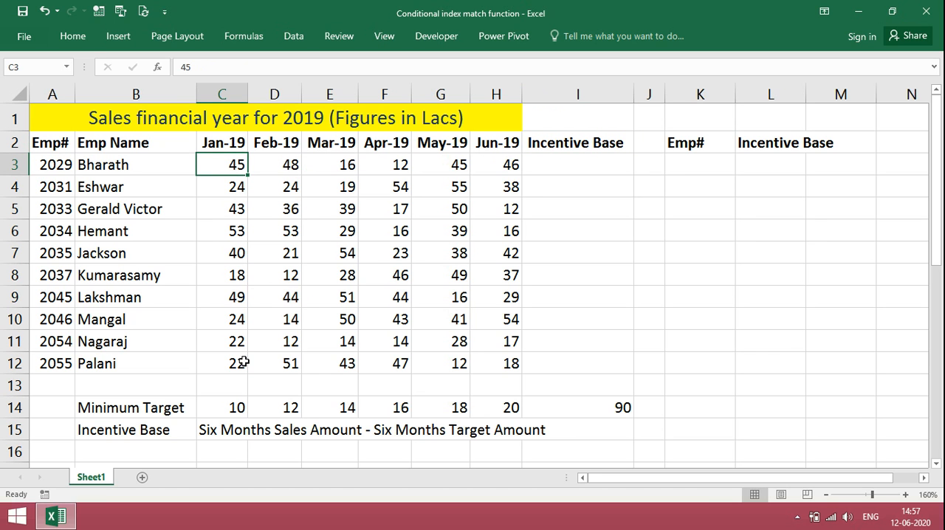
{"action": "left_click", "coordinate": [236, 408]}
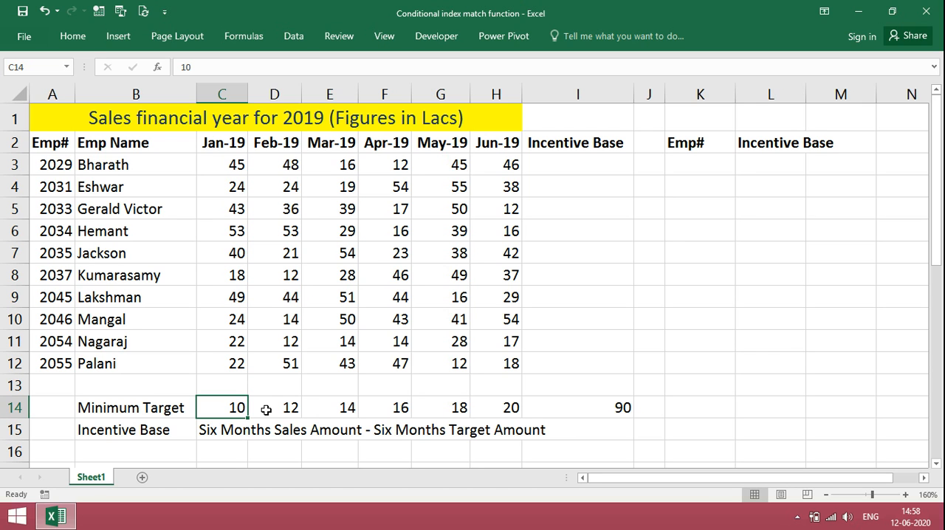
{"action": "key", "text": "Up"}
{"action": "key", "text": "Up"}
{"action": "key", "text": "Up"}
{"action": "key", "text": "Up"}
{"action": "key", "text": "Up"}
{"action": "key", "text": "Up"}
{"action": "key", "text": "Up"}
{"action": "key", "text": "Up"}
{"action": "key", "text": "Up"}
{"action": "key", "text": "Up"}
{"action": "key", "text": "Up"}
{"action": "key", "text": "Right"}
{"action": "key", "text": "Right"}
{"action": "key", "text": "Right"}
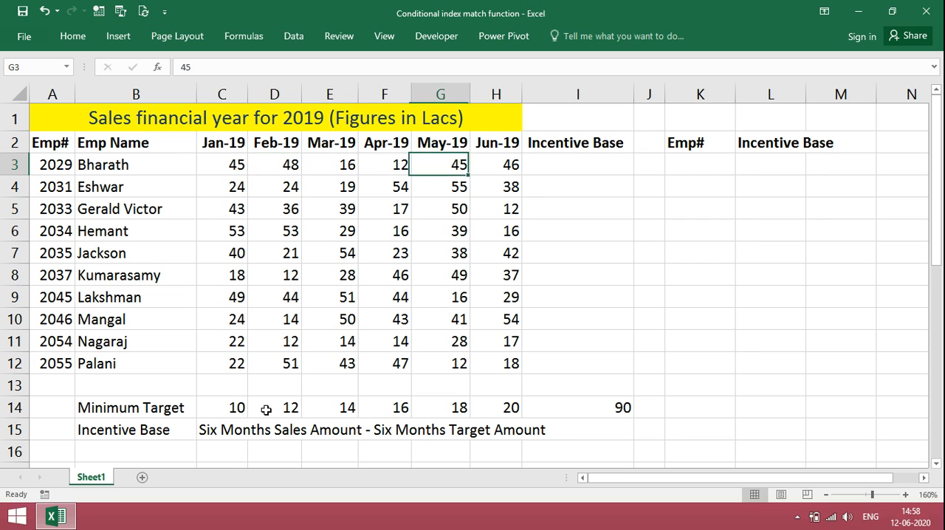
{"action": "key", "text": "Right"}
{"action": "key", "text": "Right"}
{"action": "key", "text": "Right"}
{"action": "type", "text": "=sum("}
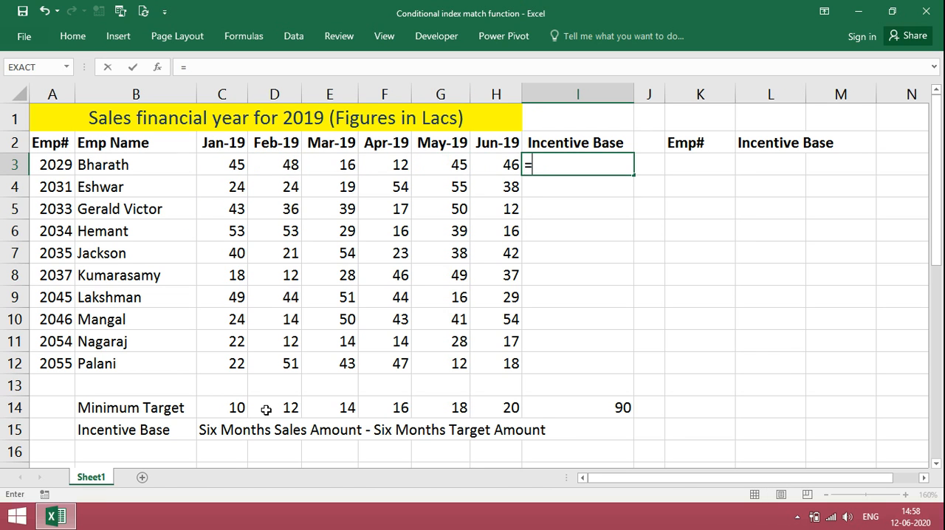
{"action": "key", "text": "Left"}
{"action": "key", "text": "shift+Left"}
{"action": "key", "text": "shift+Left"}
{"action": "key", "text": "shift+Left"}
{"action": "key", "text": "shift+Left"}
{"action": "key", "text": "shift+Left"}
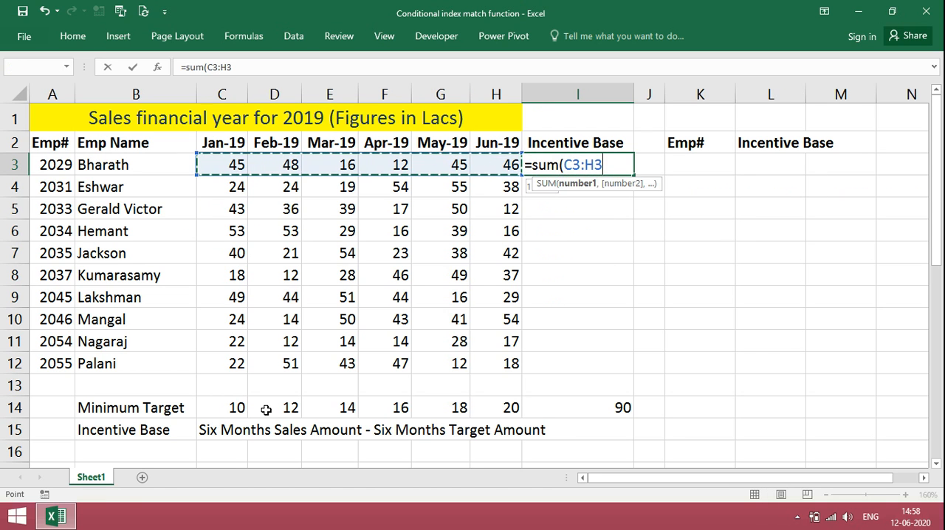
{"action": "type", "text": ")-"}
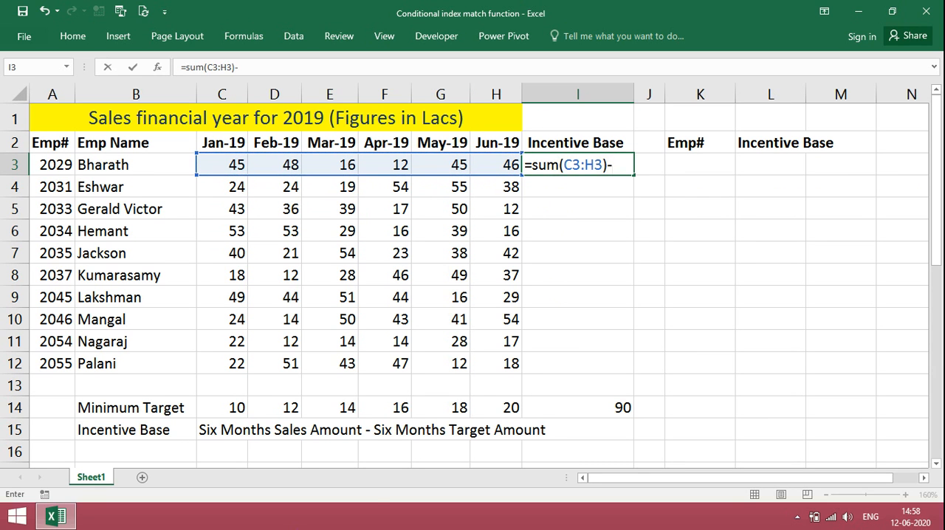
{"action": "left_click", "coordinate": [617, 408]}
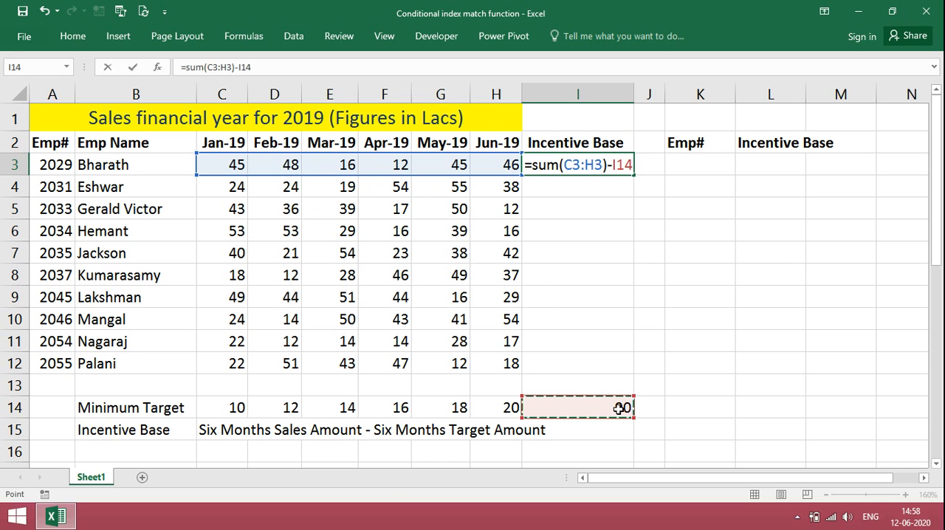
{"action": "key", "text": "Return"}
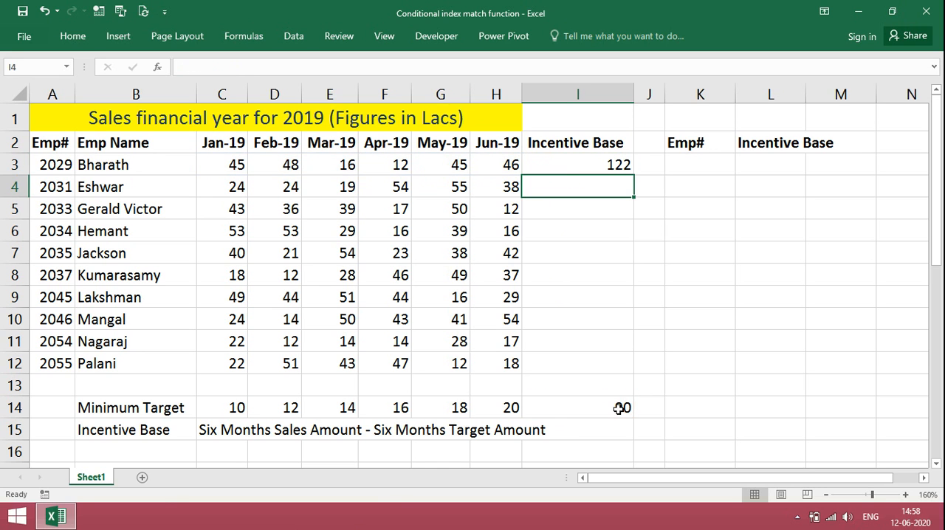
- Make the I14 reference in I3's formula absolute, as $I$14
{"action": "key", "text": "Up"}
{"action": "key", "text": "ctrl+c"}
{"action": "left_click", "coordinate": [245, 67]}
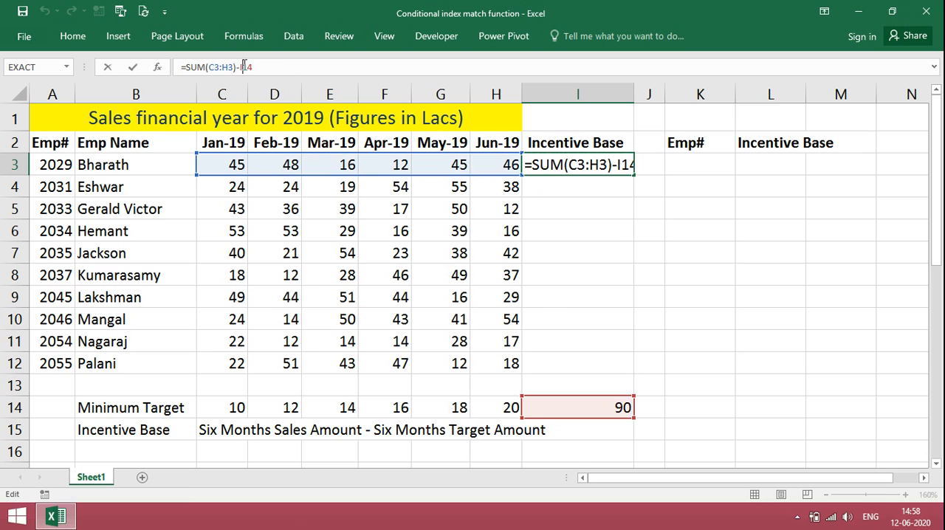
{"action": "key", "text": "F4"}
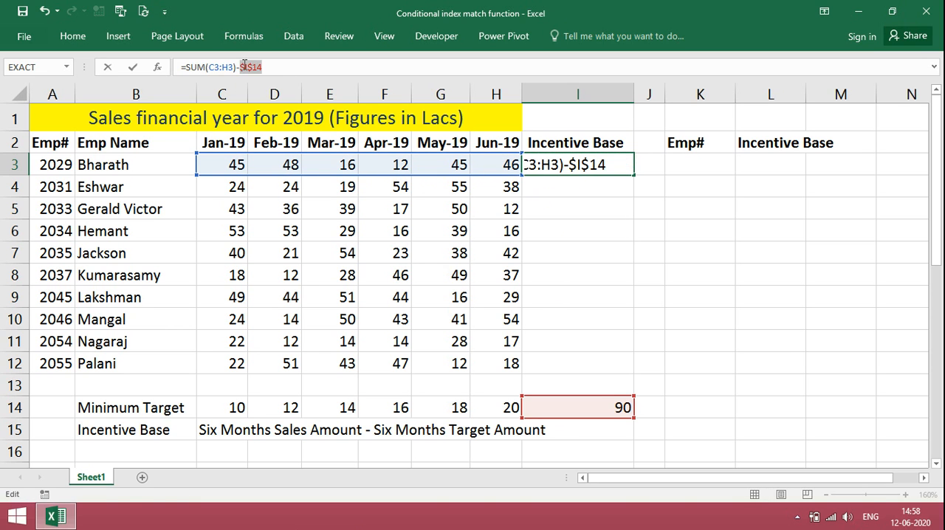
{"action": "key", "text": "Return"}
- Copy the incentive base formula from I3 into I4:I12
{"action": "key", "text": "shift+Down"}
{"action": "key", "text": "shift+Down"}
{"action": "key", "text": "shift+Down"}
{"action": "key", "text": "shift+Down"}
{"action": "key", "text": "shift+Down"}
{"action": "key", "text": "shift+Down"}
{"action": "key", "text": "shift+Down"}
{"action": "key", "text": "shift+Down"}
{"action": "key", "text": "ctrl+v"}
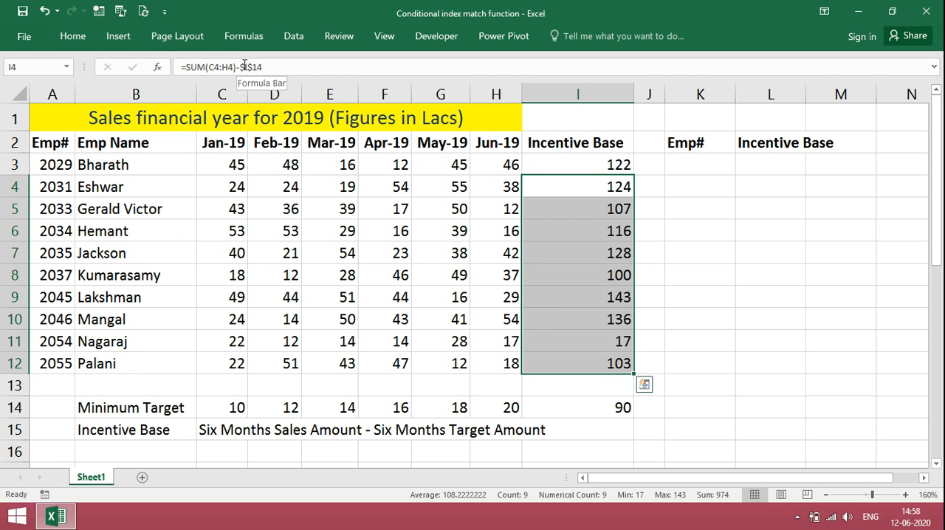
- Insert IF(AND( ahead of the SUM in I3's formula, with the first two tests C3>=10 and D3>=12
{"action": "key", "text": "shift+Up"}
{"action": "key", "text": "shift+Up"}
{"action": "key", "text": "shift+Up"}
{"action": "key", "text": "Up"}
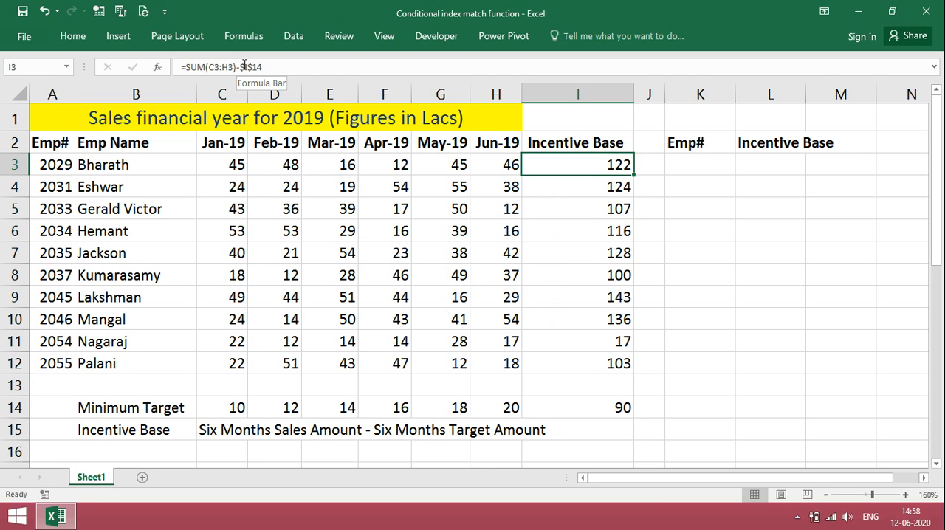
{"action": "left_click", "coordinate": [186, 67]}
{"action": "type", "text": "IF"}
{"action": "type", "text": "(AN"}
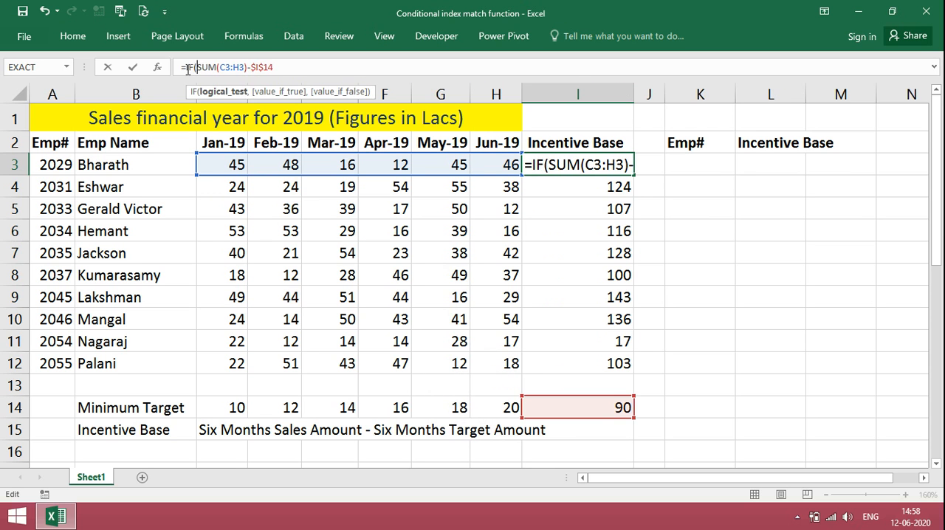
{"action": "type", "text": "D("}
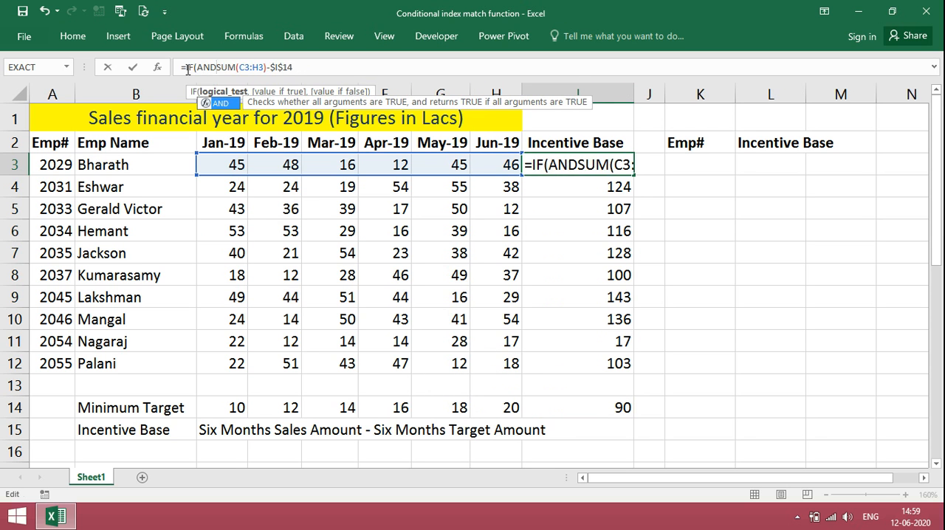
{"action": "left_click", "coordinate": [231, 165]}
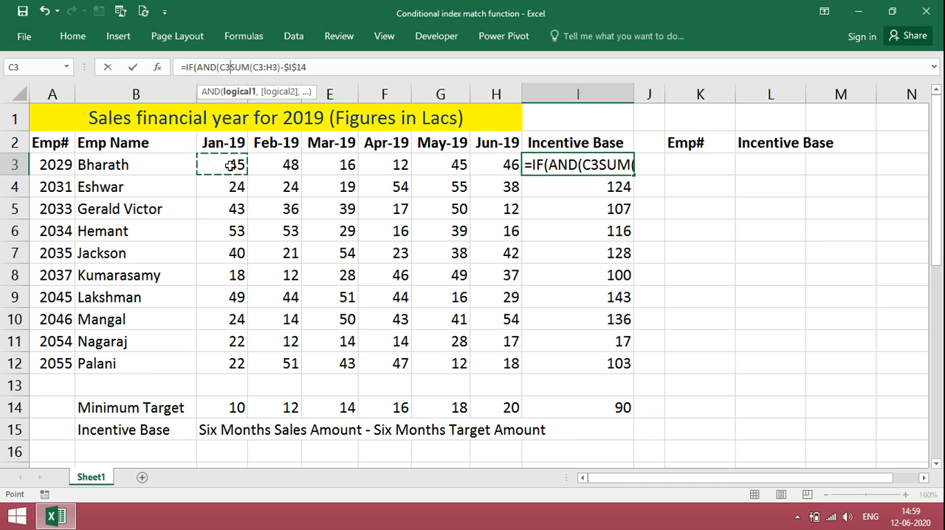
{"action": "type", "text": ">"}
{"action": "type", "text": "=10"}
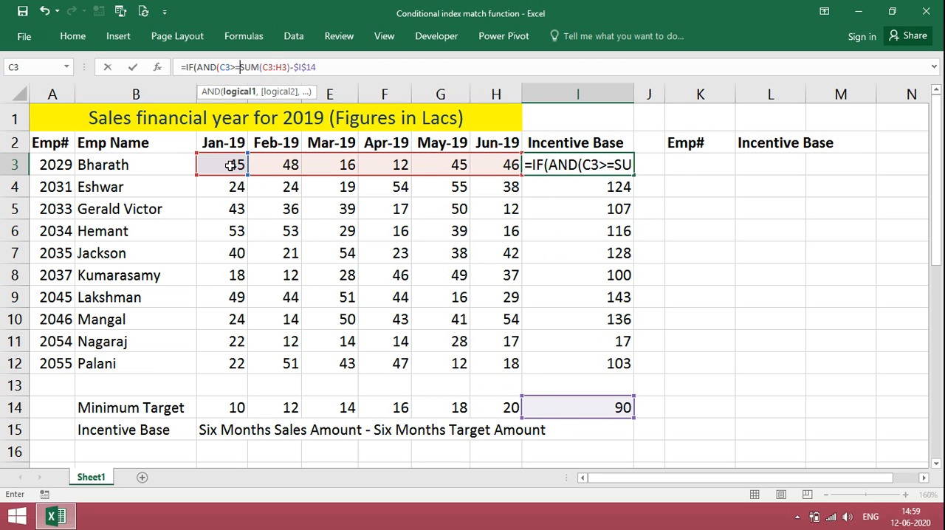
{"action": "type", "text": ",D3"}
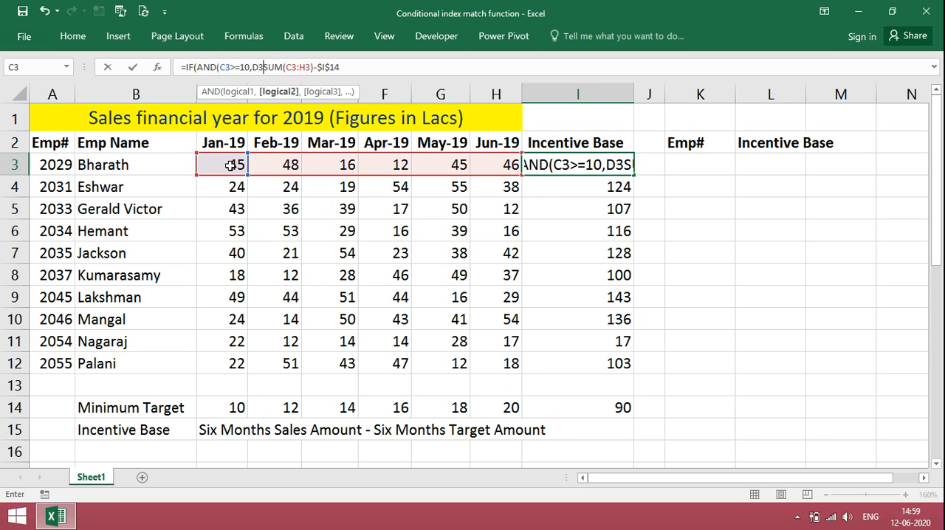
{"action": "type", "text": ">=12"}
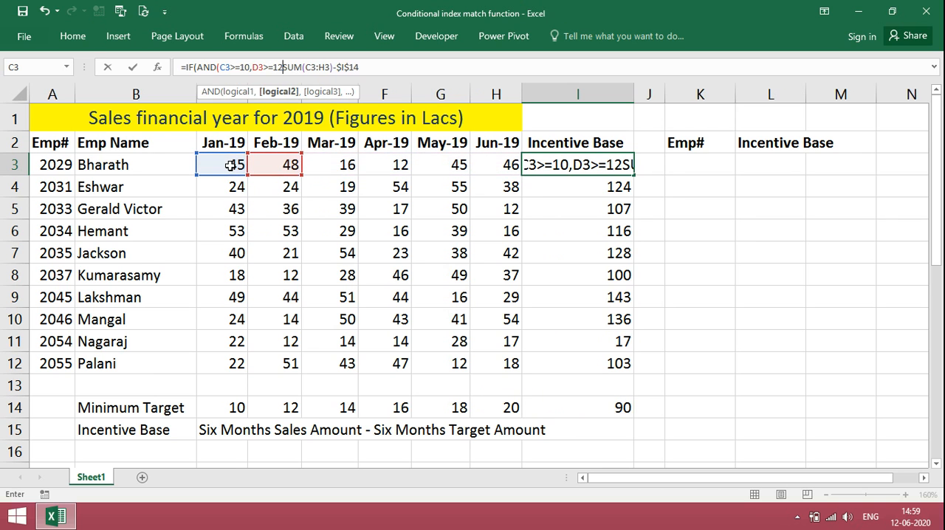
{"action": "type", "text": ",E3>"}
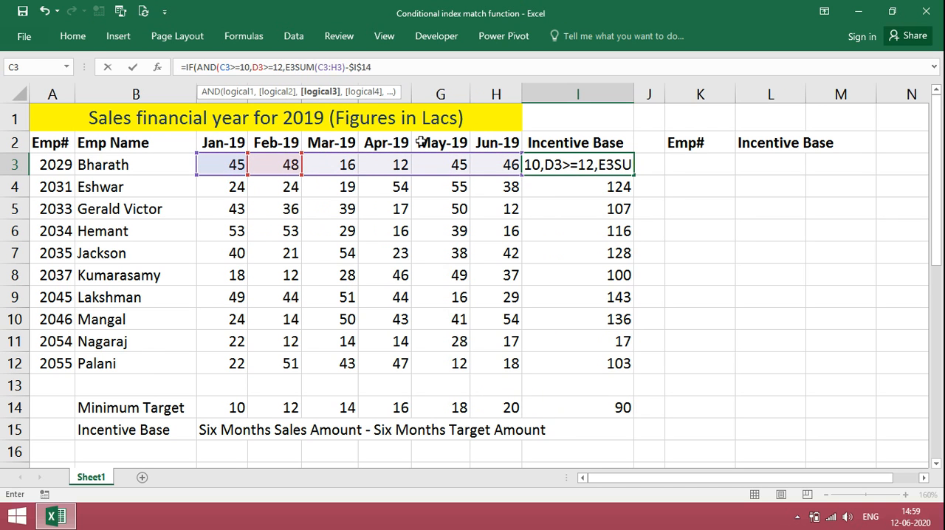
{"action": "type", "text": "=14,F3"}
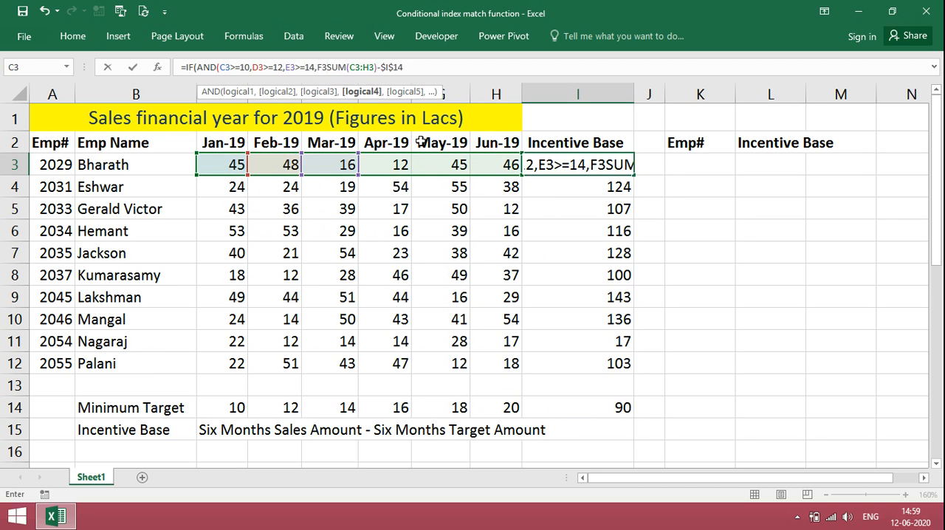
{"action": "type", "text": ">="}
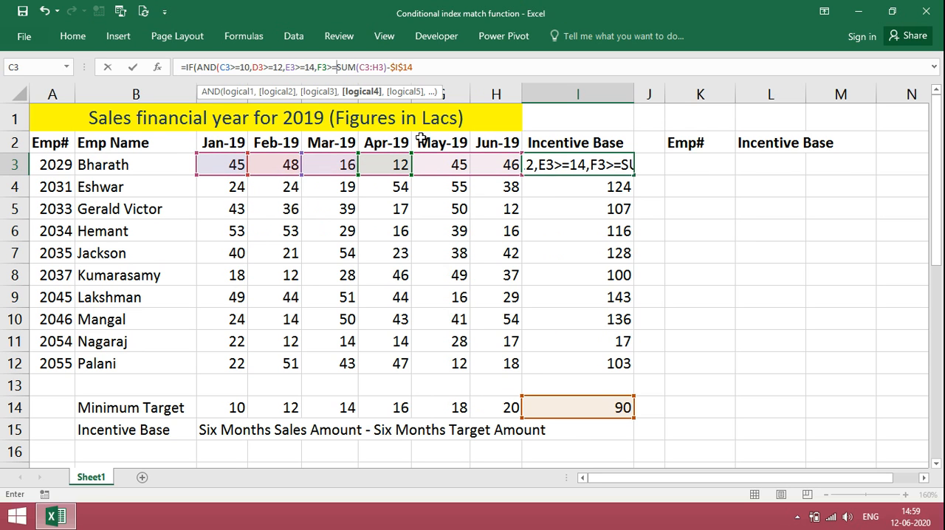
{"action": "type", "text": "16,G3"}
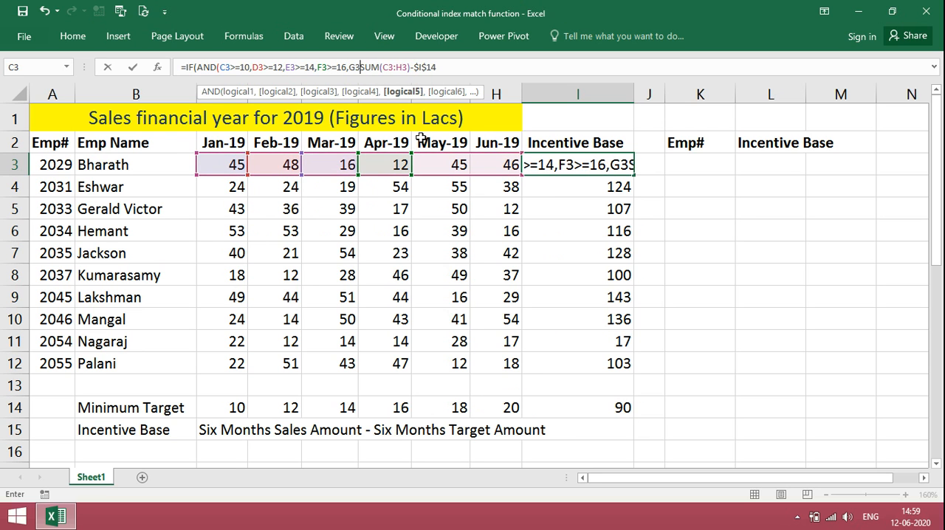
{"action": "type", "text": ">=18,H"}
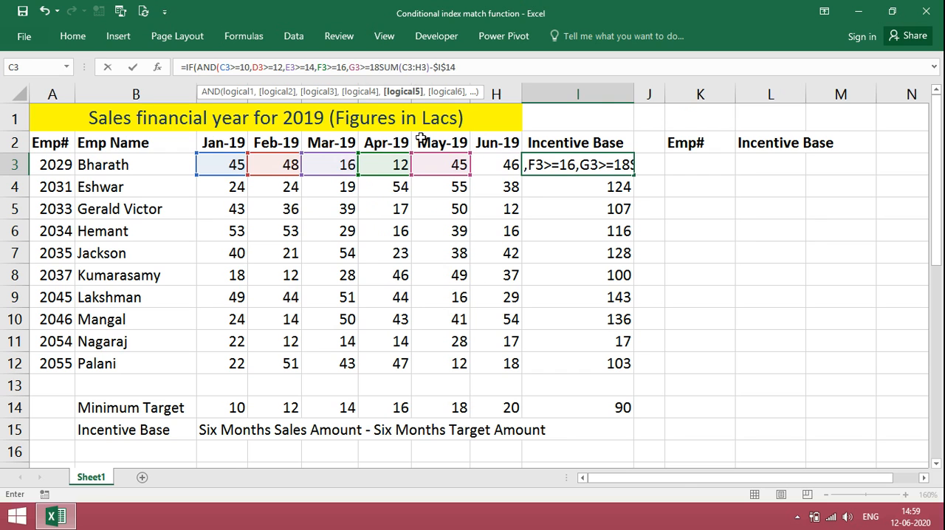
{"action": "type", "text": "3>=20"}
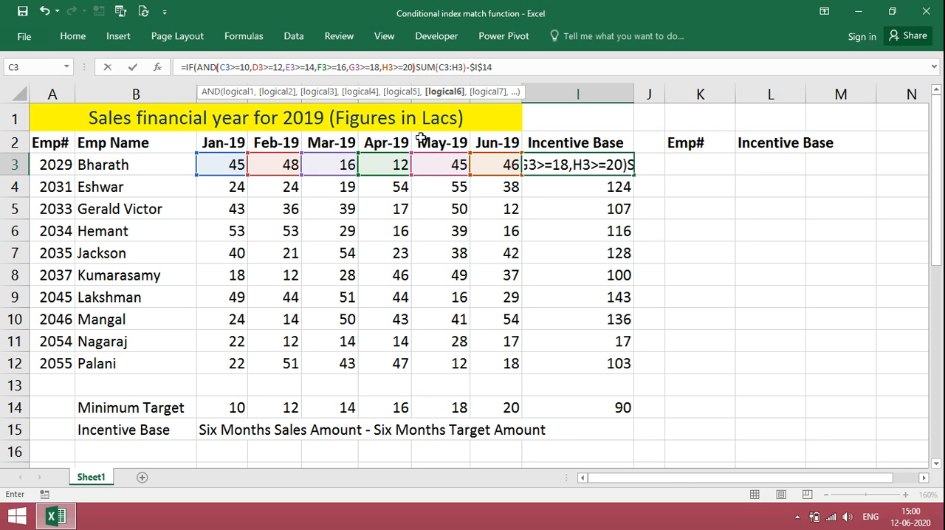
{"action": "type", "text": "),"}
- Add "NOT ELIGIBLE" as the IF function's false result and complete the formula in I3
{"action": "key", "text": "End"}
{"action": "type", "text": ","}
{"action": "left_click", "coordinate": [509, 65]}
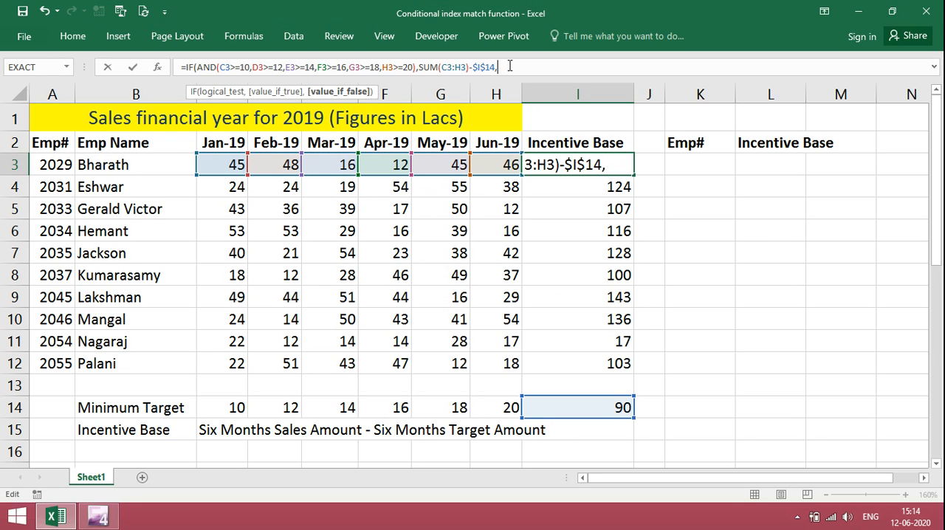
{"action": "type", "text": "\""}
{"action": "key", "text": "Caps_Lock"}
{"action": "type", "text": "NOT ELEIGIBLE\""}
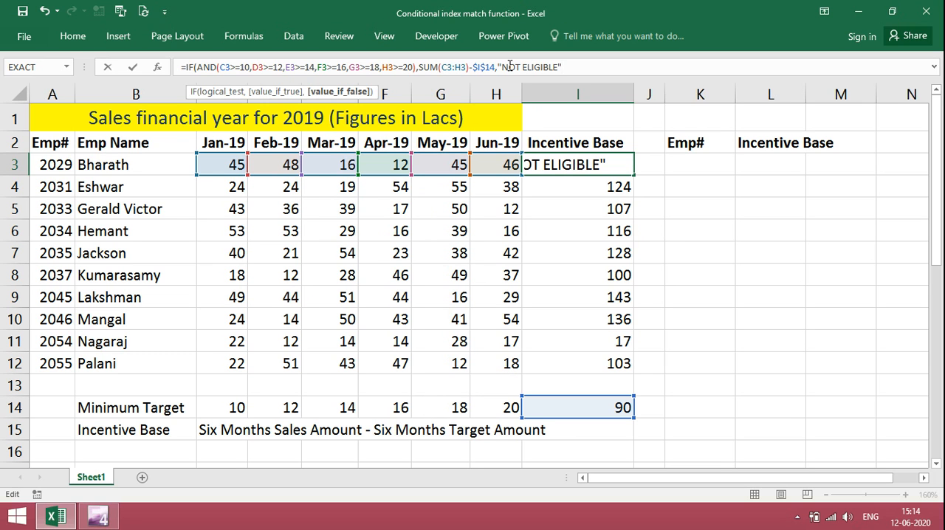
{"action": "type", "text": ")"}
{"action": "key", "text": "Return"}
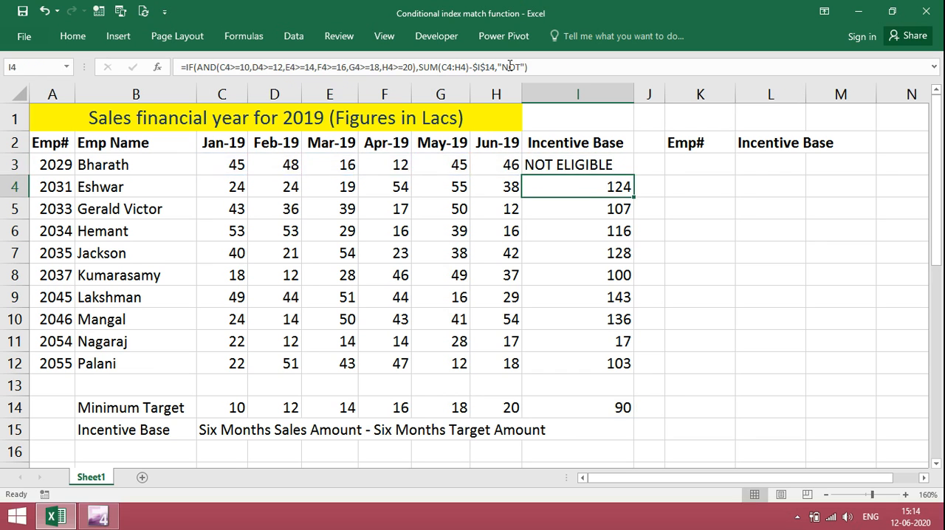
- Review the conditional formula in I3 and copy it over the existing formulas in I4:I12
{"action": "double_click", "coordinate": [542, 168]}
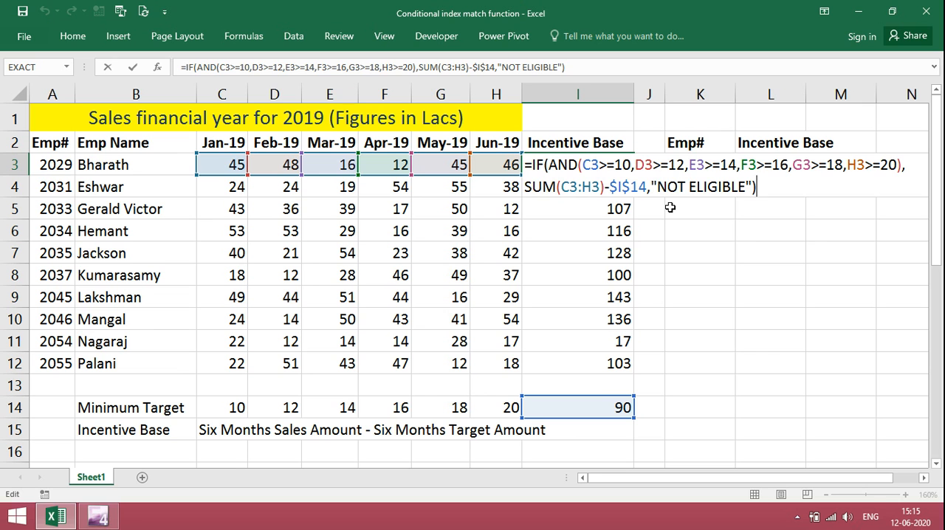
{"action": "key", "text": "ctrl+Return"}
{"action": "key", "text": "ctrl+c"}
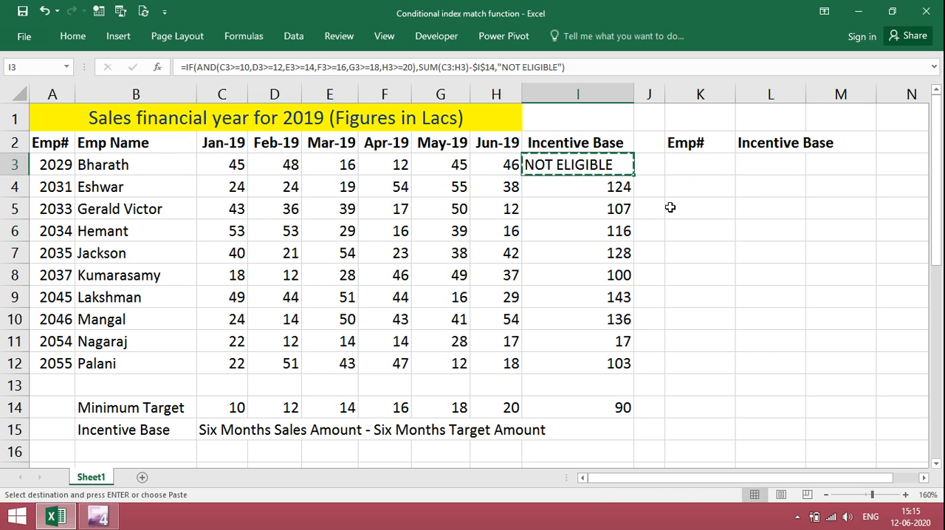
{"action": "key", "text": "Down"}
{"action": "key", "text": "ctrl+shift+Down"}
{"action": "key", "text": "ctrl+v"}
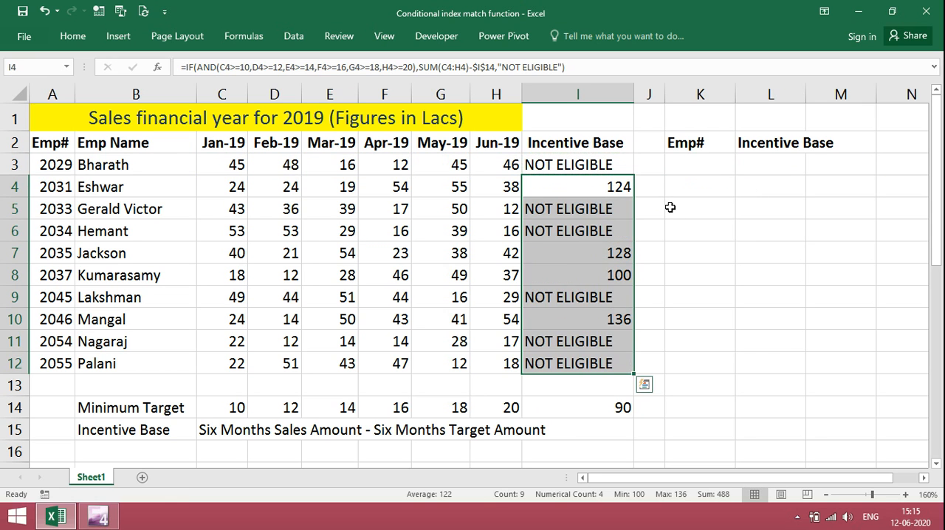
- Test the eligibility formula by setting the Apr-19 sales in F3 to 16, and undo that change
{"action": "key", "text": "Escape"}
{"action": "key", "text": "Up"}
{"action": "key", "text": "Left"}
{"action": "key", "text": "Left"}
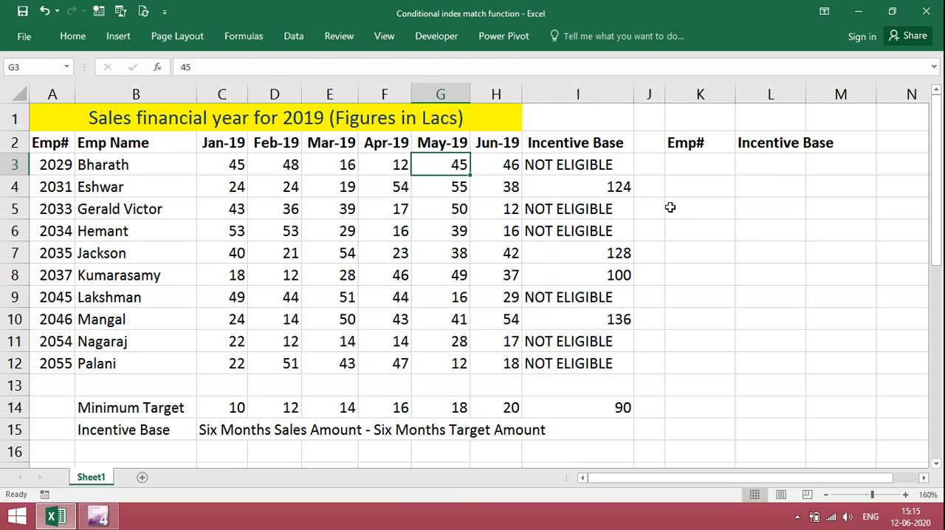
{"action": "key", "text": "Left"}
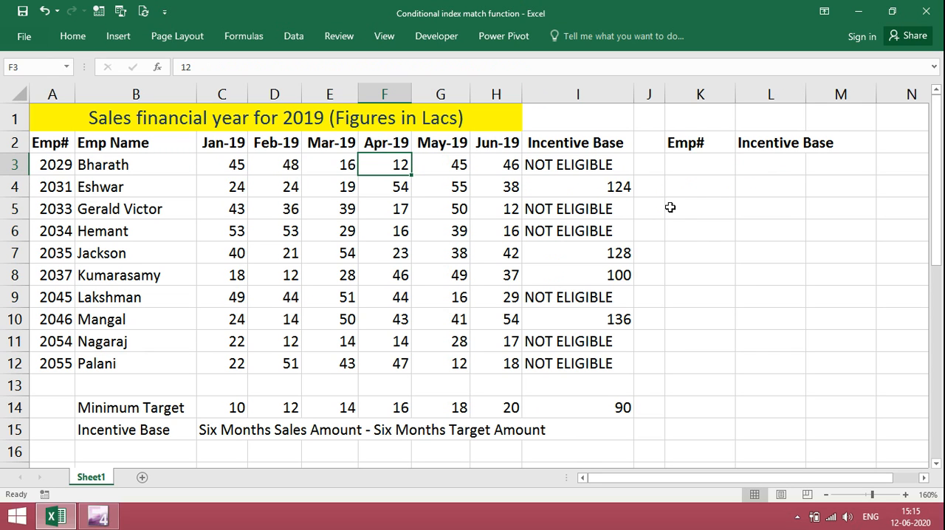
{"action": "type", "text": "16"}
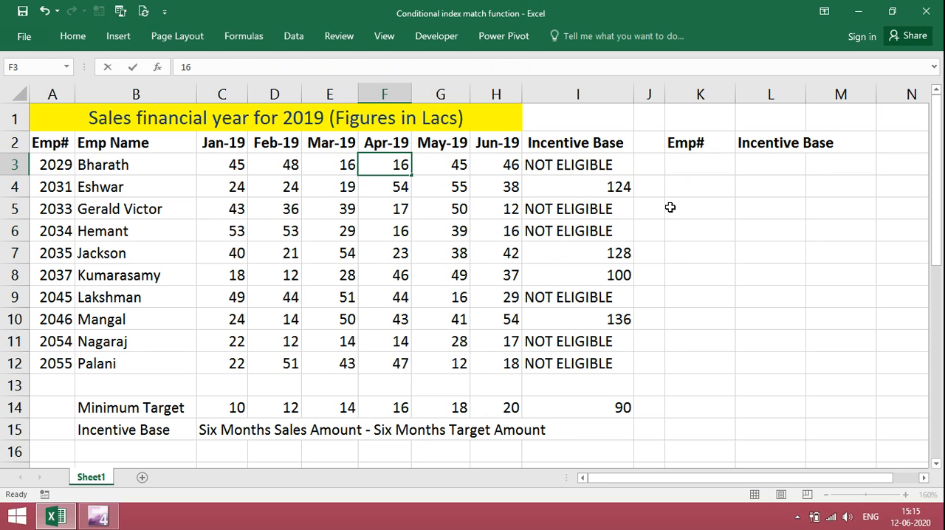
{"action": "key", "text": "Return"}
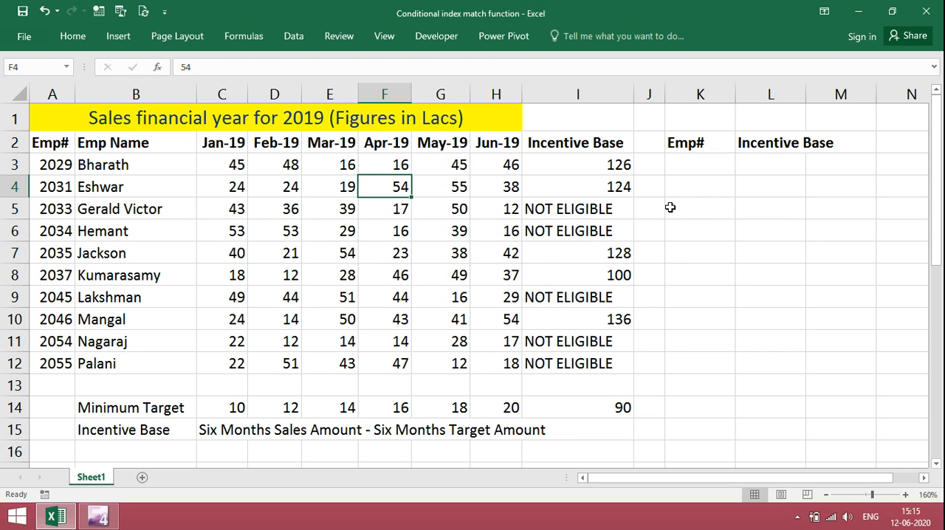
{"action": "key", "text": "ctrl+z"}
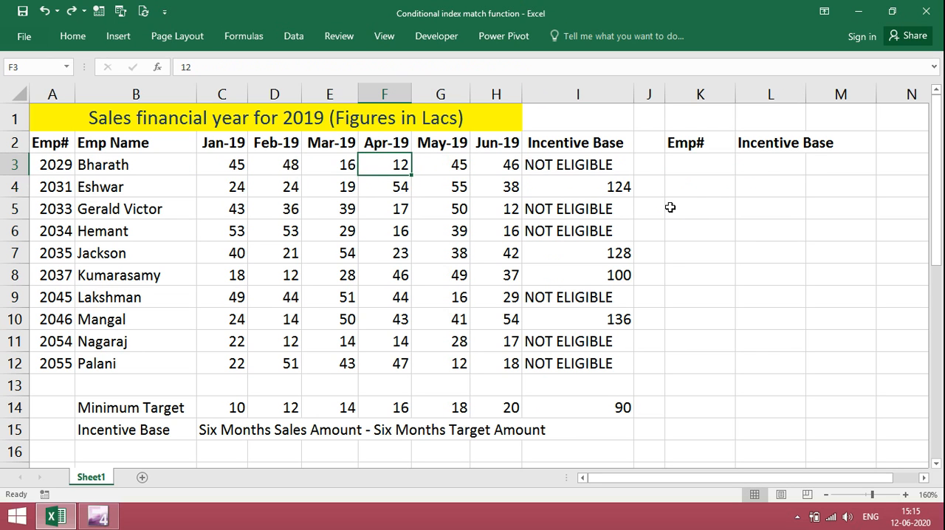
- Test the eligibility formula by setting the Apr-19 sales in F4 to 15, and undo that change
{"action": "key", "text": "Down"}
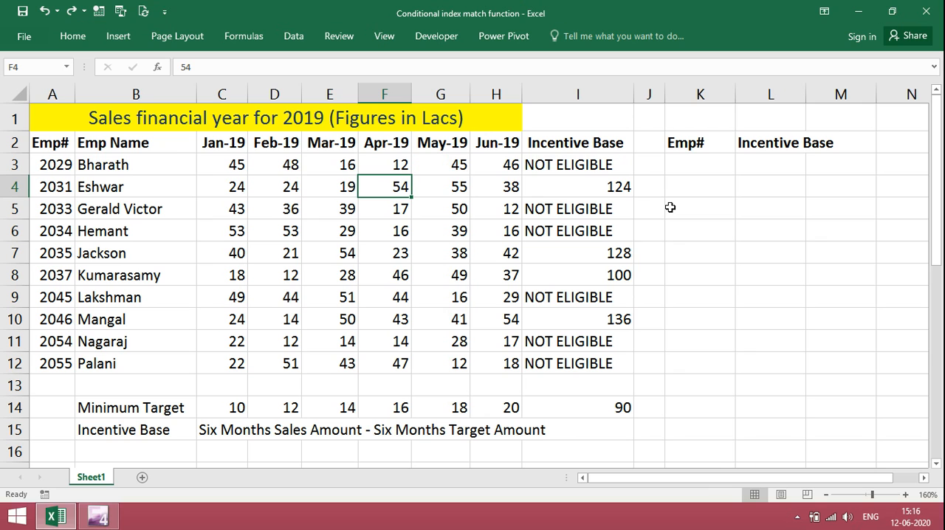
{"action": "type", "text": "15"}
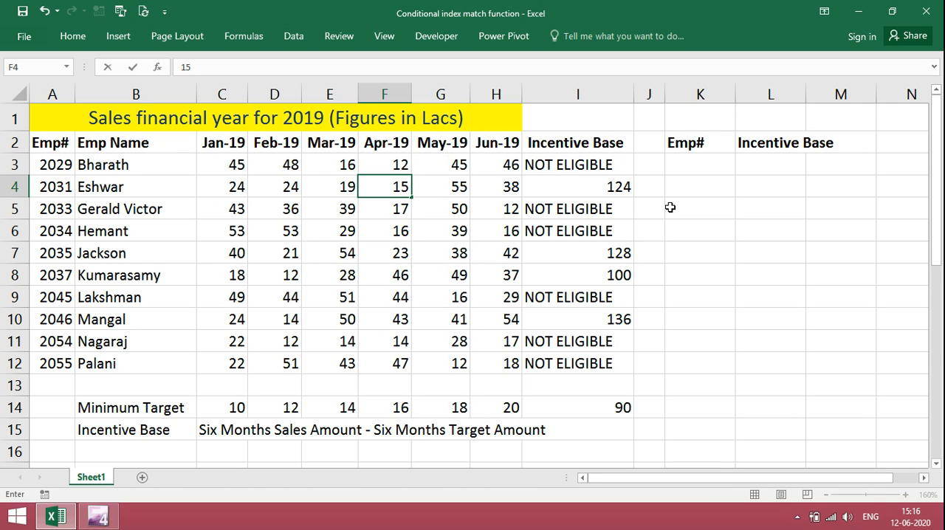
{"action": "key", "text": "Return"}
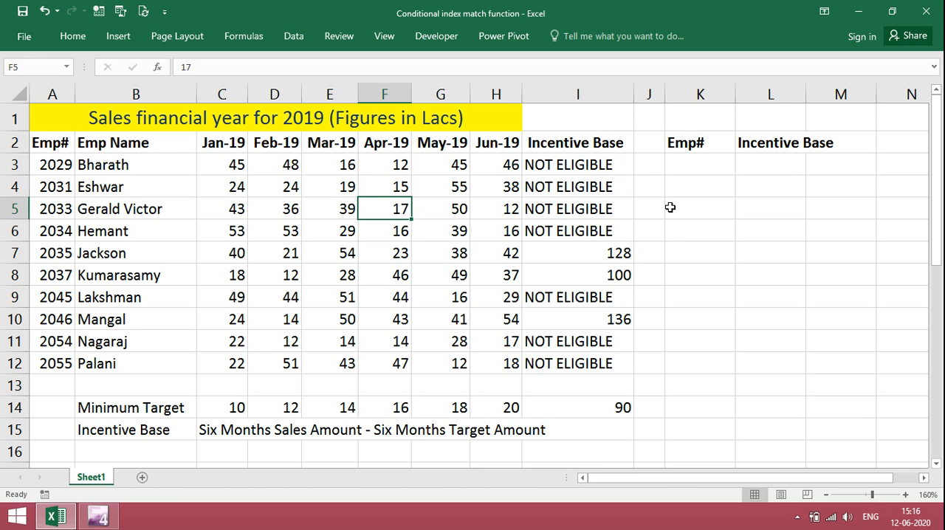
{"action": "key", "text": "ctrl+z"}
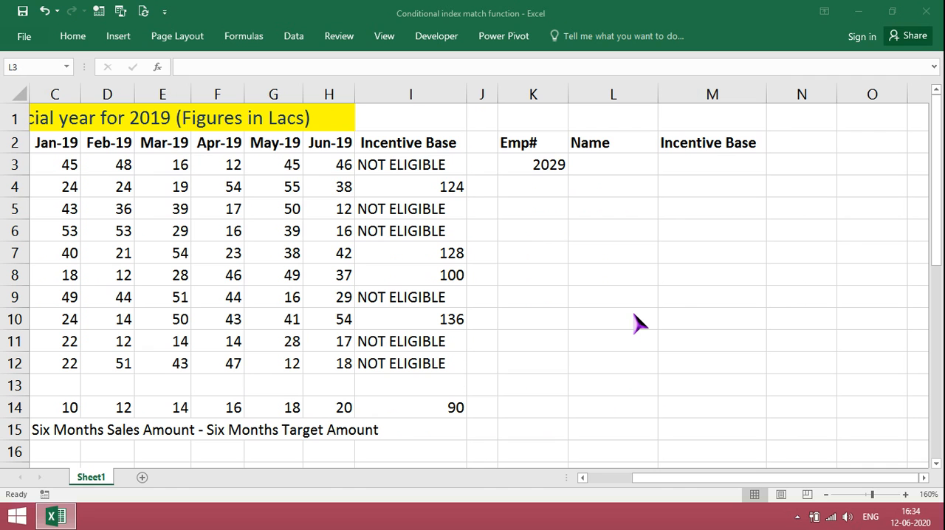
- Start an INDEX formula in L3 with the employee names B3:B12 as its array
{"action": "left_click", "coordinate": [606, 164]}
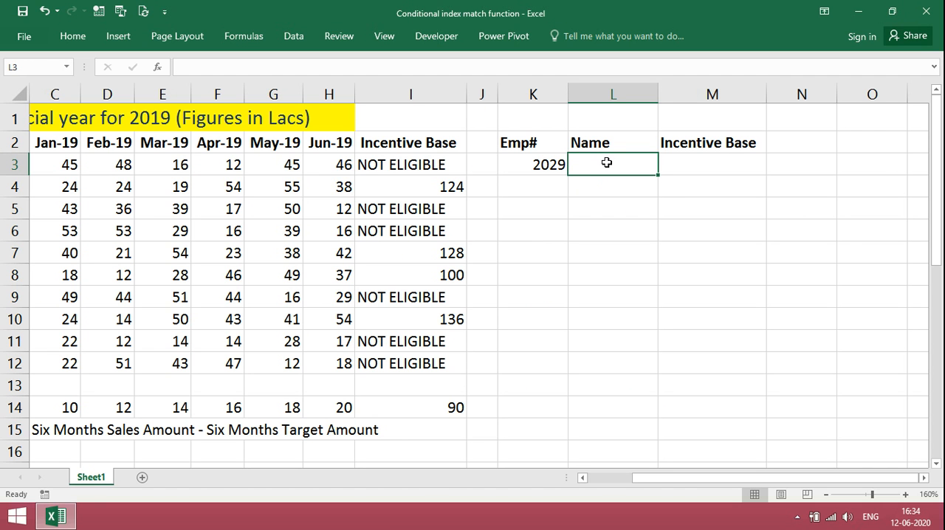
{"action": "type", "text": "=INDEX("}
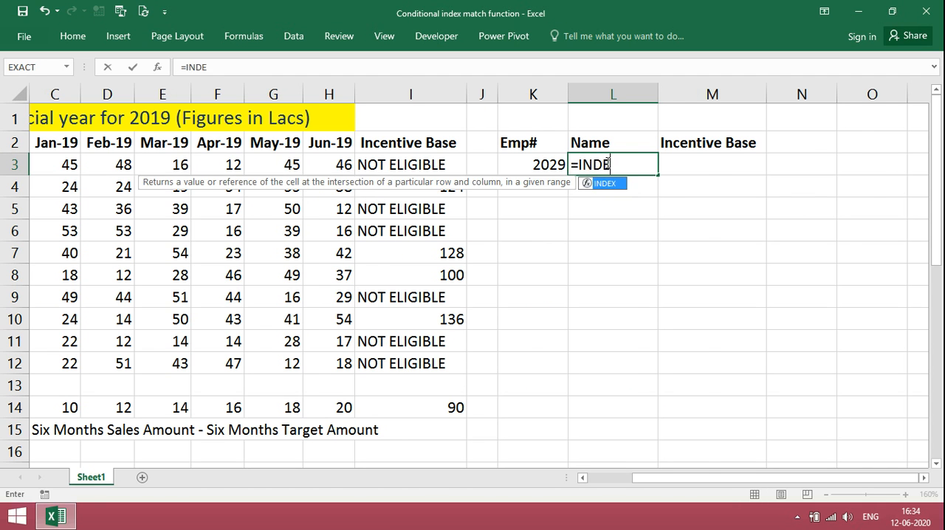
{"action": "scroll", "coordinate": [102, 166], "scroll_direction": "left", "scroll_amount": 2}
{"action": "left_click_drag", "start_coordinate": [102, 165], "coordinate": [100, 365]}
{"action": "type", "text": ","}
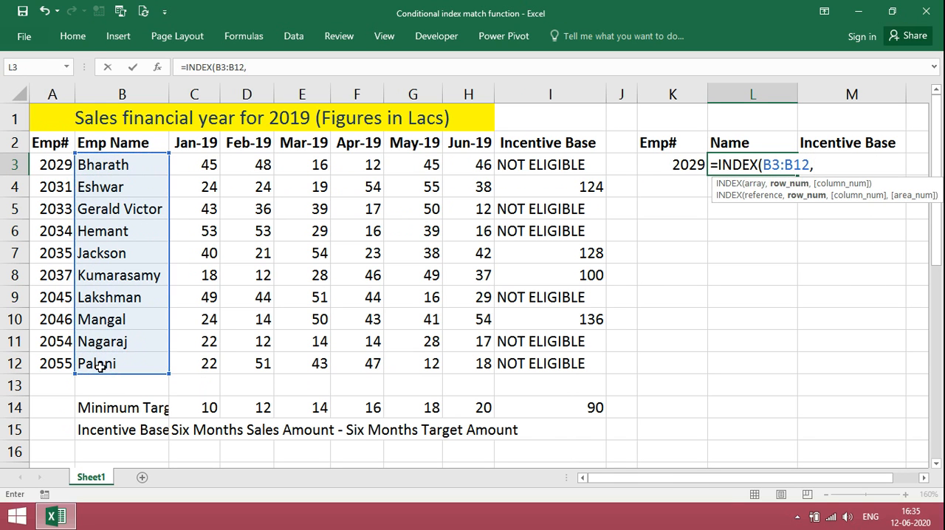
{"action": "type", "text": "MATCH"}
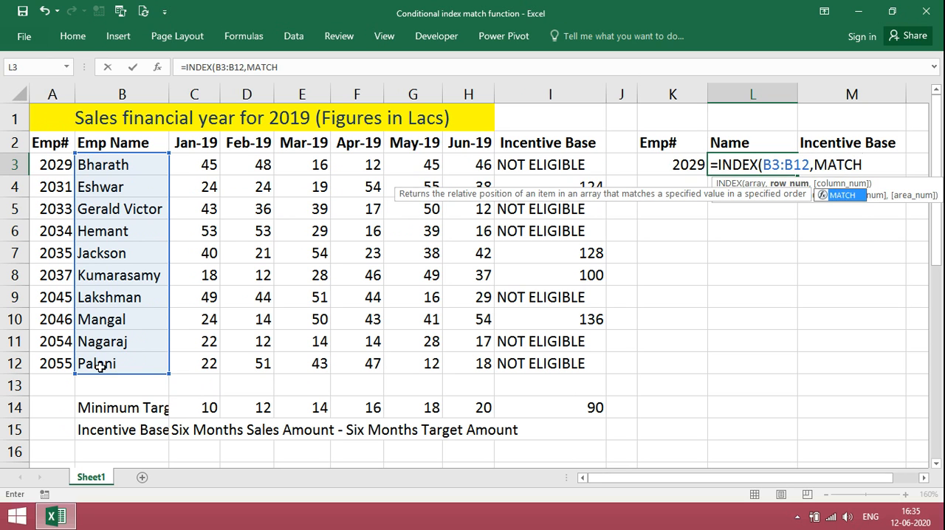
{"action": "type", "text": "("}
- Add MATCH(K3,A3:A12,0) as the INDEX function's row number and complete the name lookup formula in L3
{"action": "left_click", "coordinate": [688, 167]}
{"action": "type", "text": ","}
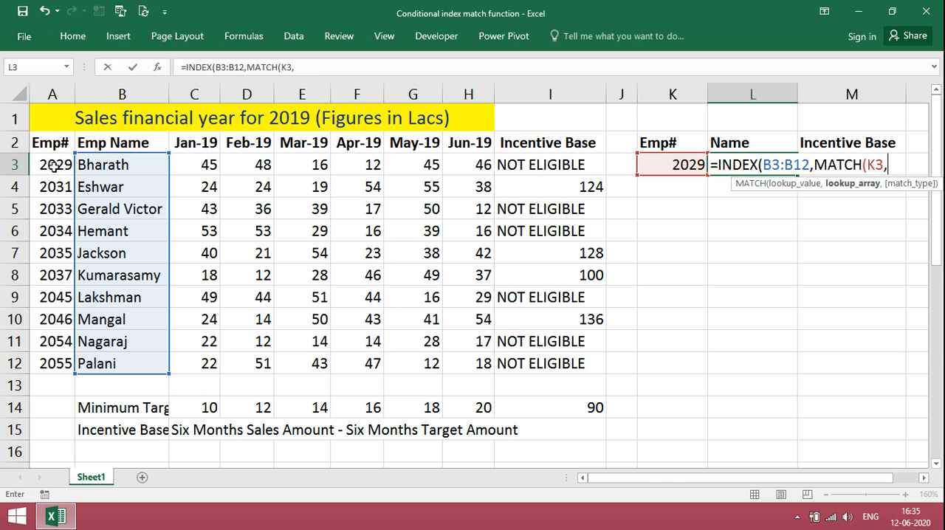
{"action": "left_click_drag", "start_coordinate": [53, 166], "coordinate": [55, 361]}
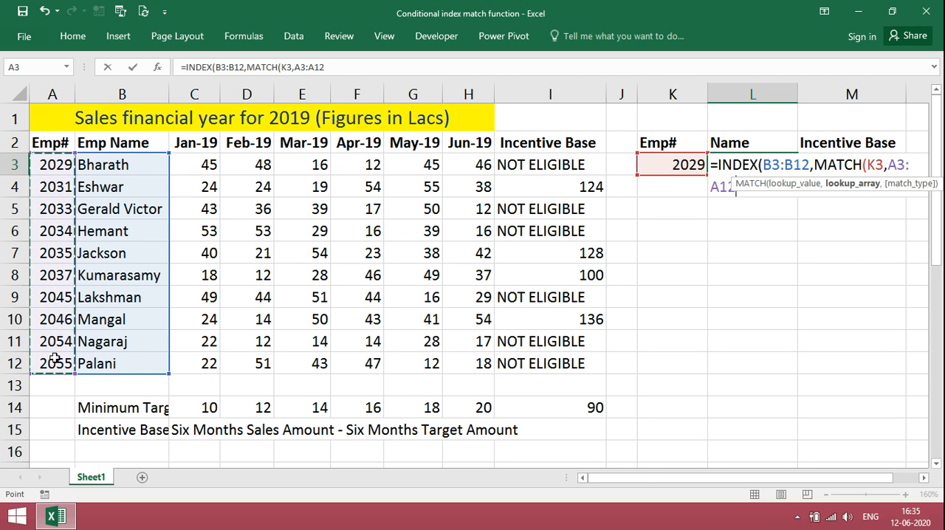
{"action": "type", "text": ","}
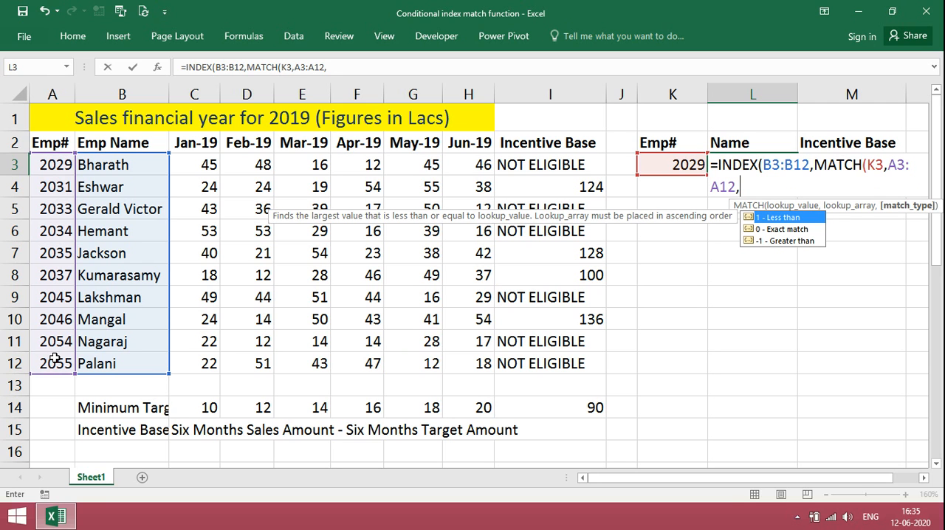
{"action": "type", "text": "0)"}
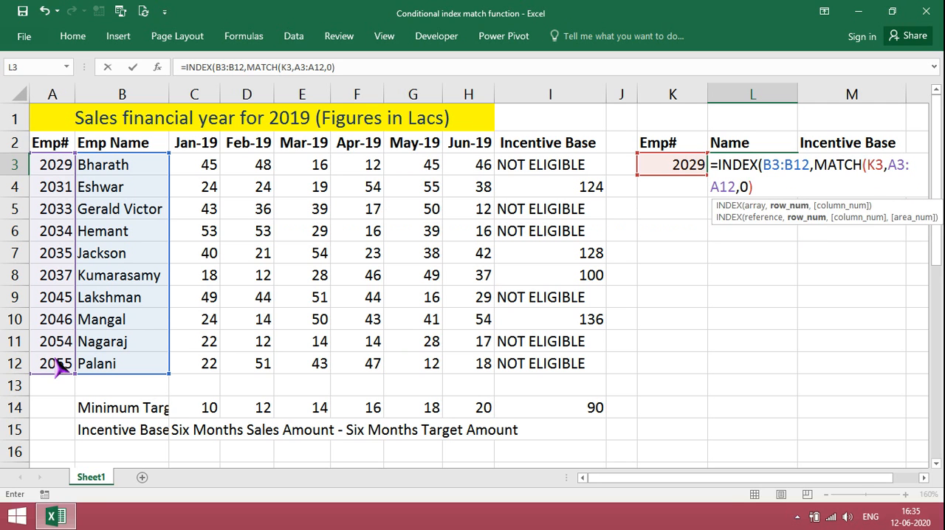
{"action": "key", "text": "Return"}
{"action": "key", "text": "Return"}
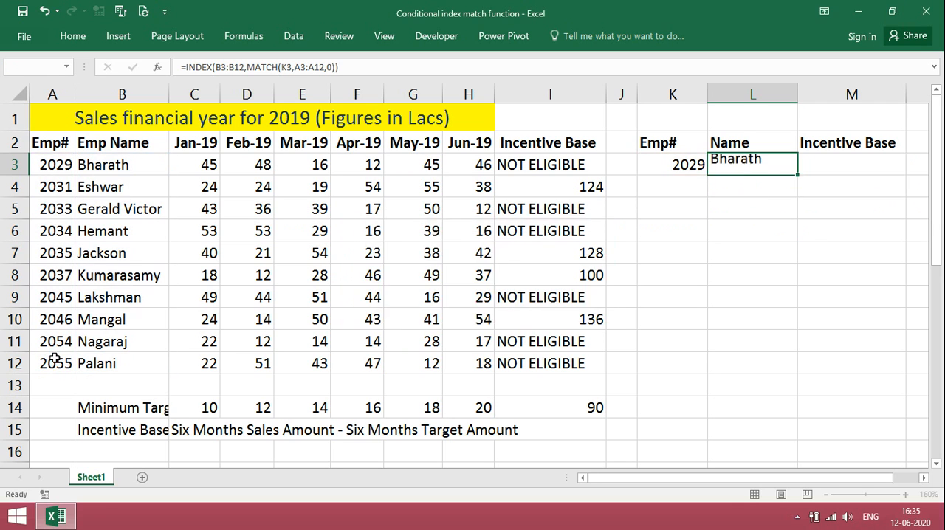
- Make the B3, A3 and A12 references in L3's INDEX MATCH formula absolute
{"action": "key", "text": "Up"}
{"action": "left_click", "coordinate": [222, 67]}
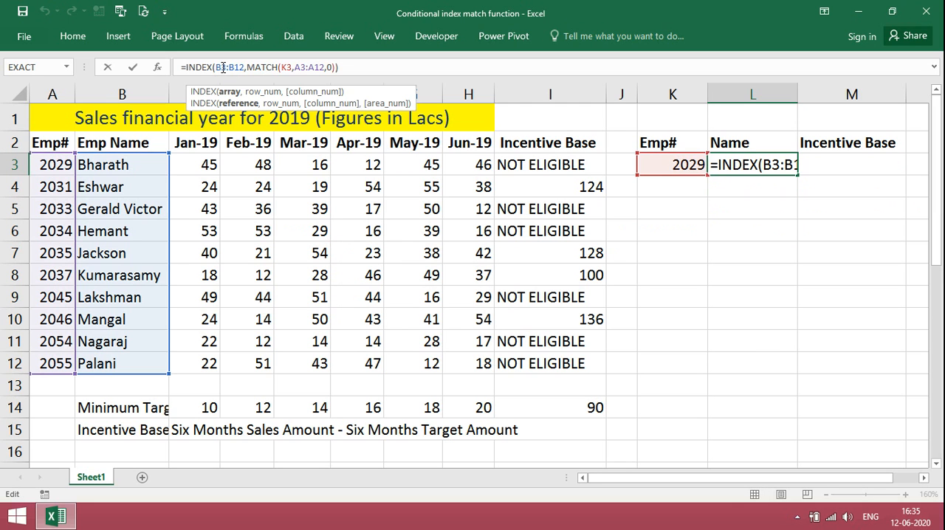
{"action": "key", "text": "F4"}
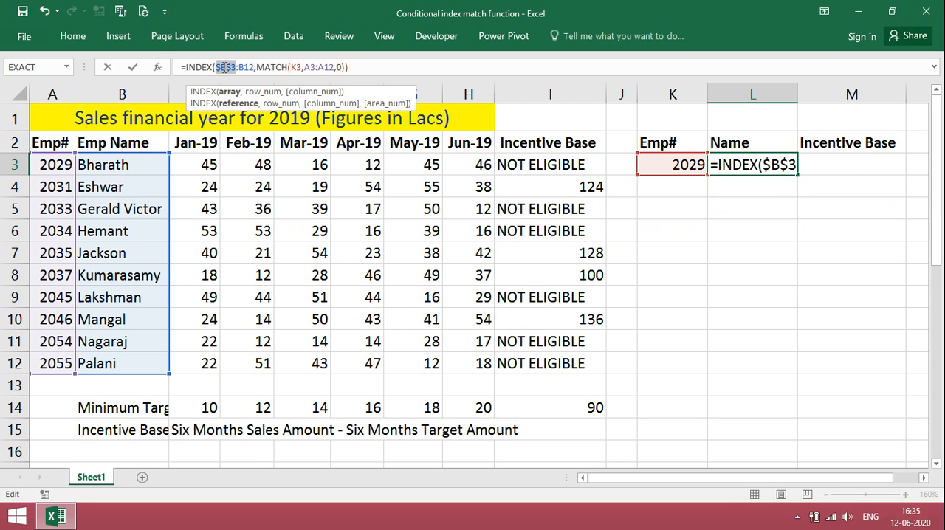
{"action": "left_click", "coordinate": [311, 67]}
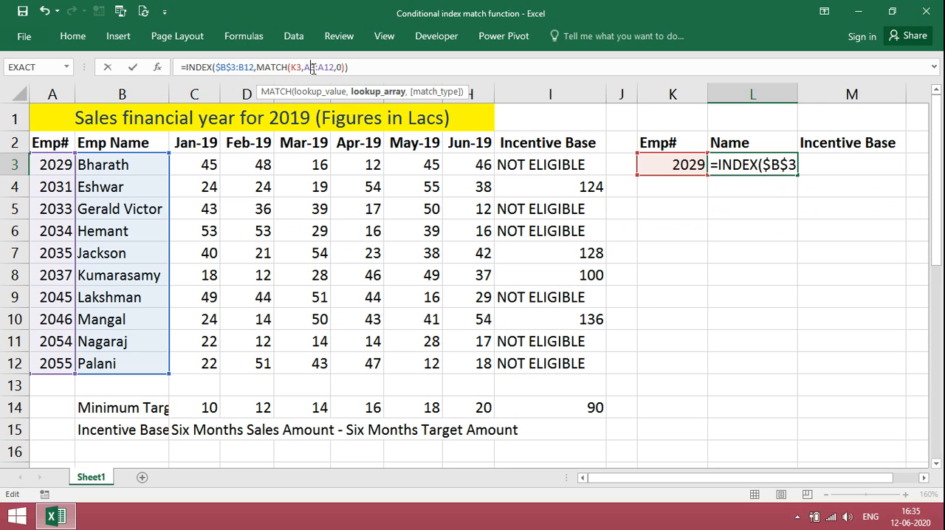
{"action": "key", "text": "F4"}
{"action": "left_click", "coordinate": [333, 68]}
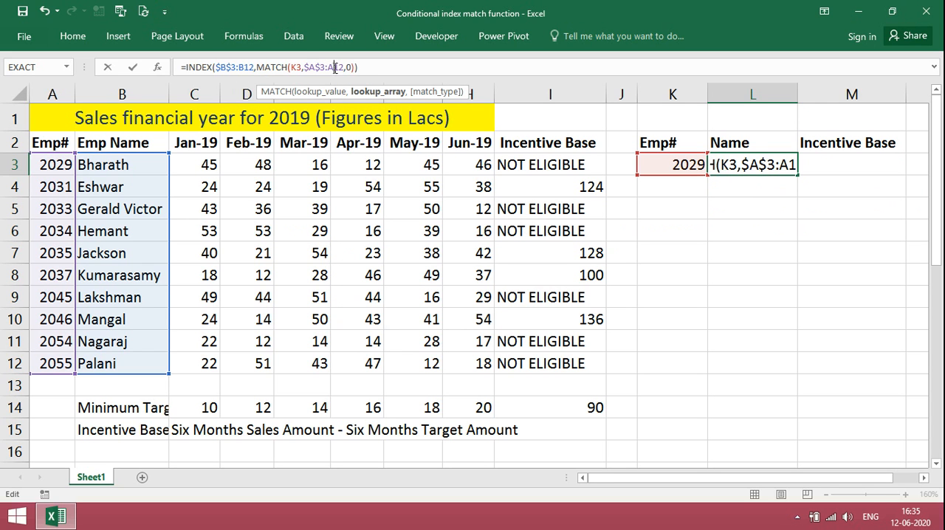
{"action": "key", "text": "F4"}
{"action": "key", "text": "Return"}
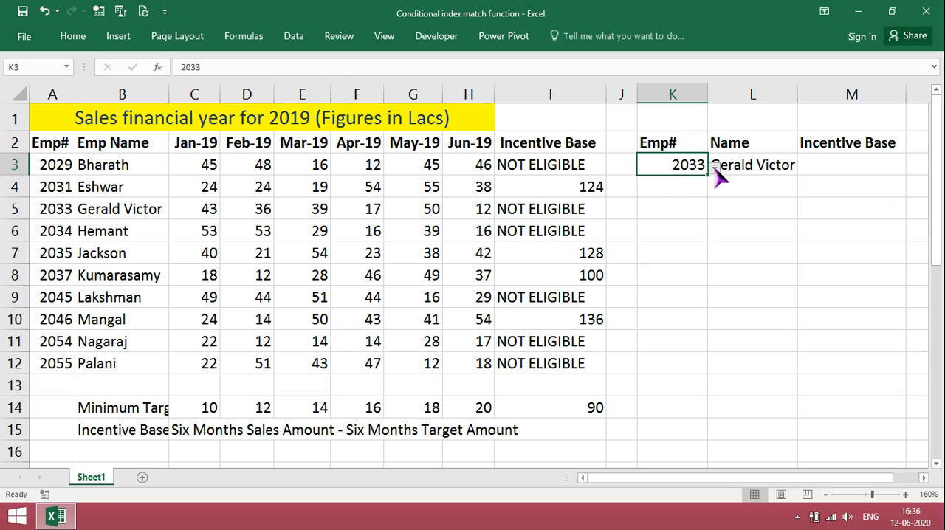
- Test the name lookup with the third employee's number in K3, and set K3 back to the first employee's number
{"action": "left_click", "coordinate": [713, 168]}
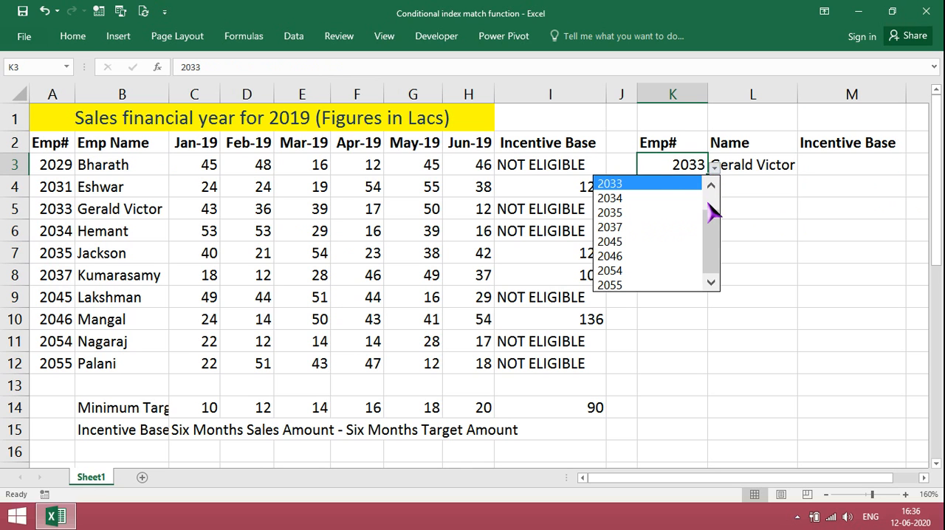
{"action": "left_click_drag", "start_coordinate": [713, 217], "coordinate": [709, 189]}
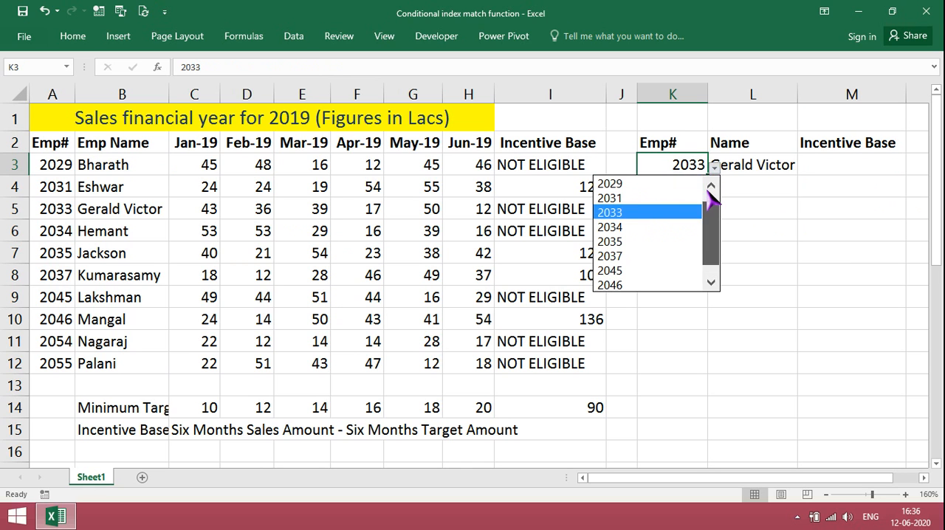
{"action": "left_click", "coordinate": [652, 183]}
- Start an INDEX formula in M3 with the Jan-19 sales as its array, using the absolute range $C$3:$C$12
{"action": "left_click", "coordinate": [827, 166]}
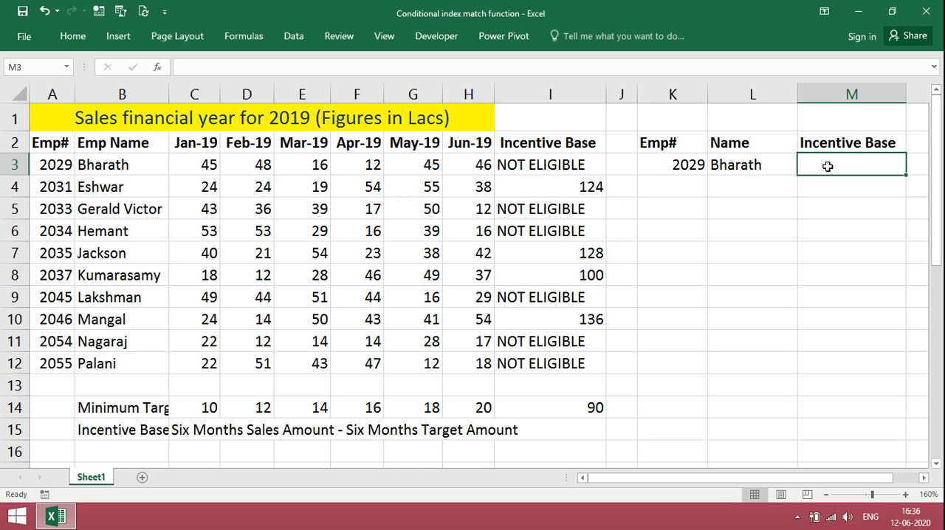
{"action": "type", "text": "="}
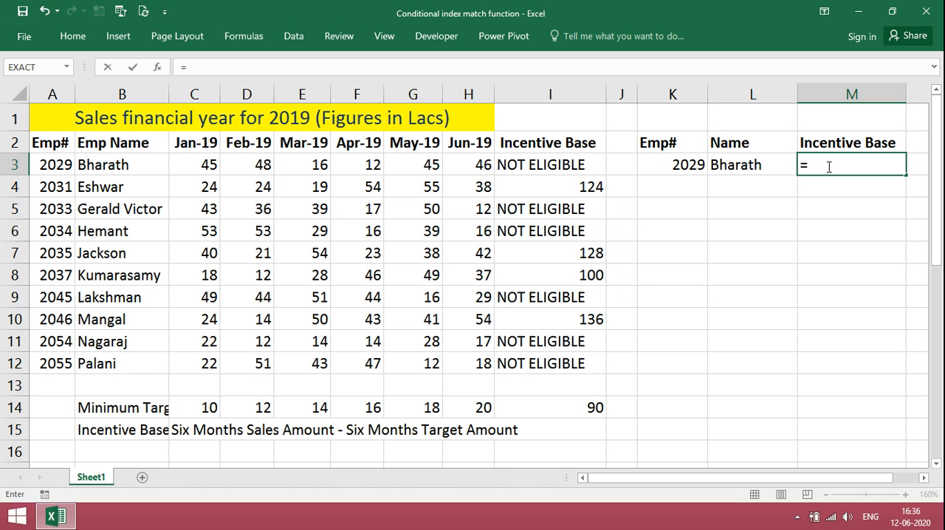
{"action": "type", "text": "INDEX("}
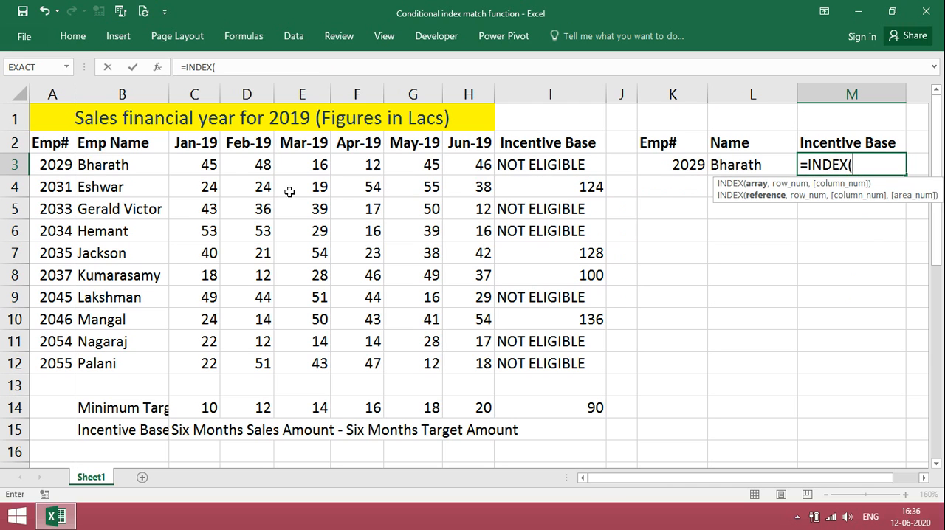
{"action": "left_click_drag", "start_coordinate": [206, 166], "coordinate": [209, 359]}
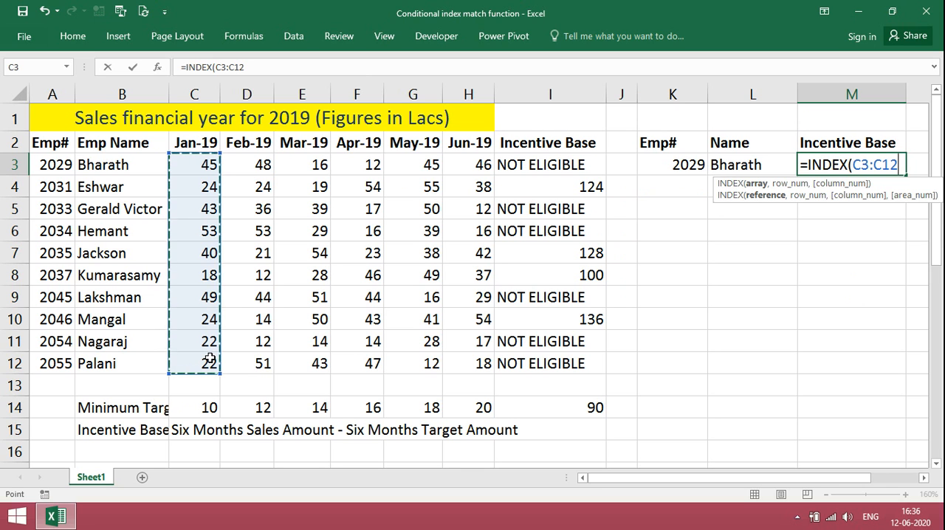
{"action": "key", "text": "F4"}
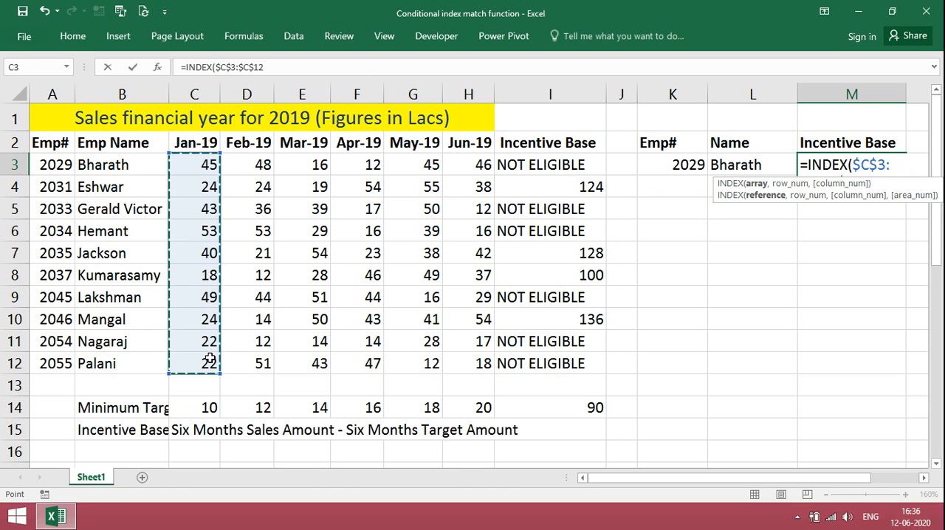
- Nest a MATCH function as the INDEX row number in M3, with K3 as its lookup value
{"action": "type", "text": ","}
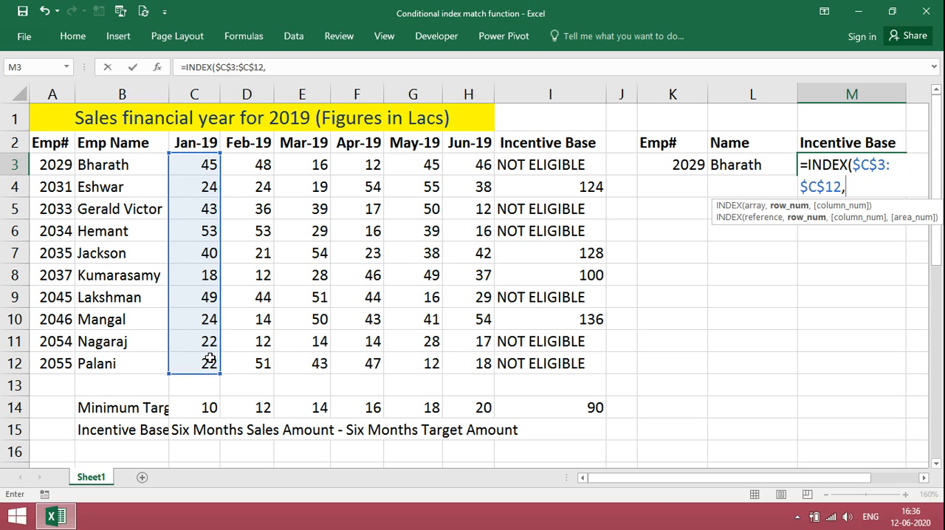
{"action": "type", "text": "MATCH"}
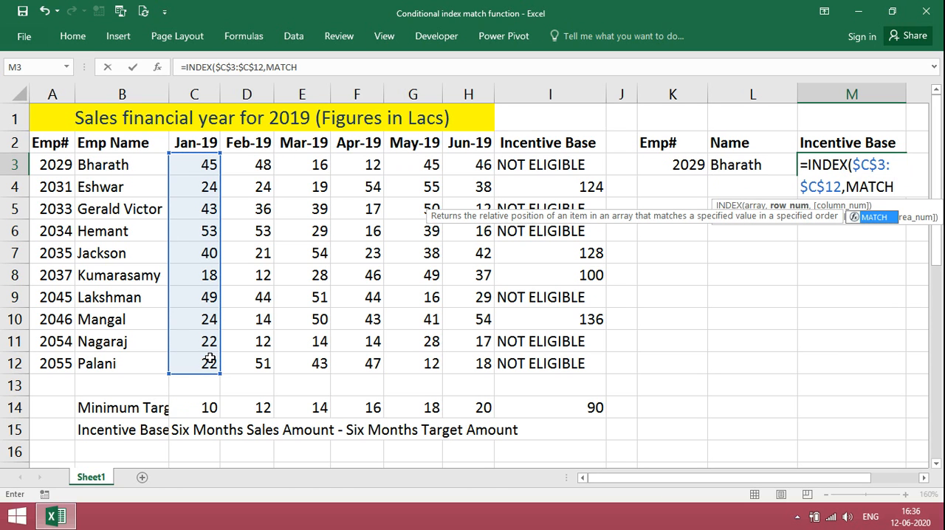
{"action": "type", "text": "("}
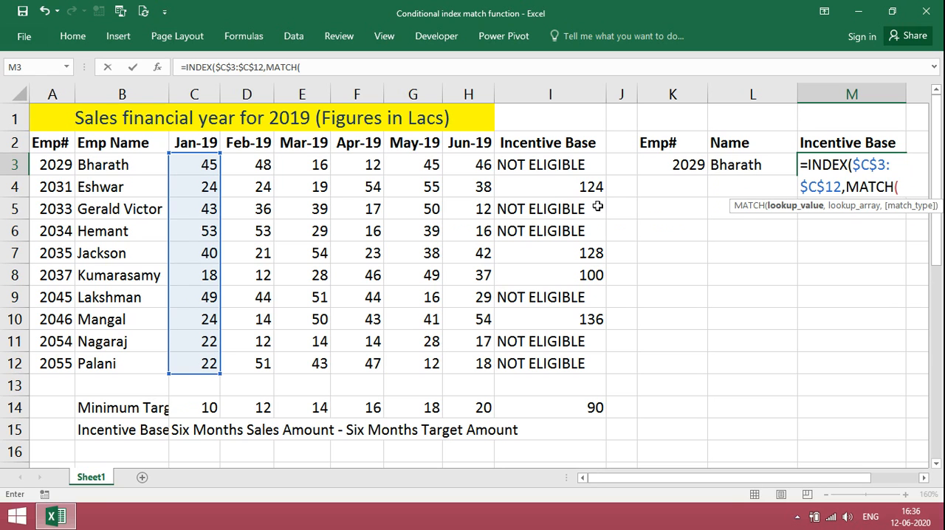
{"action": "left_click", "coordinate": [676, 169]}
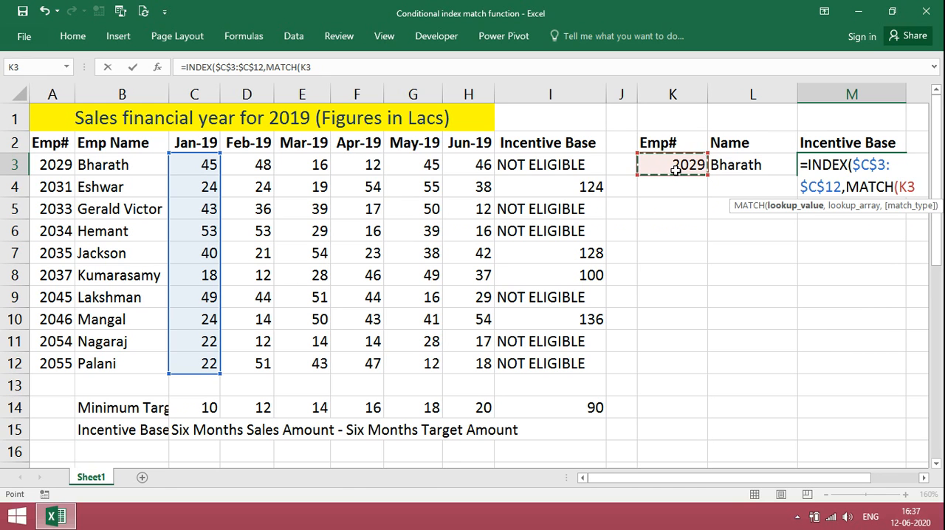
{"action": "type", "text": ","}
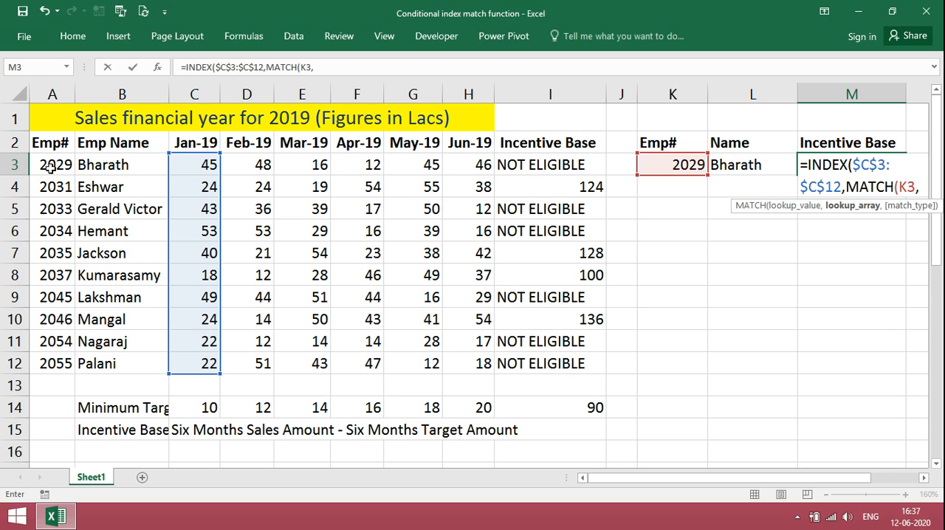
- Set MATCH's lookup array to $A$3:$A$12 with match type 0, and complete M3's formula by accepting the suggested parenthesis correction
{"action": "left_click_drag", "start_coordinate": [50, 167], "coordinate": [46, 364]}
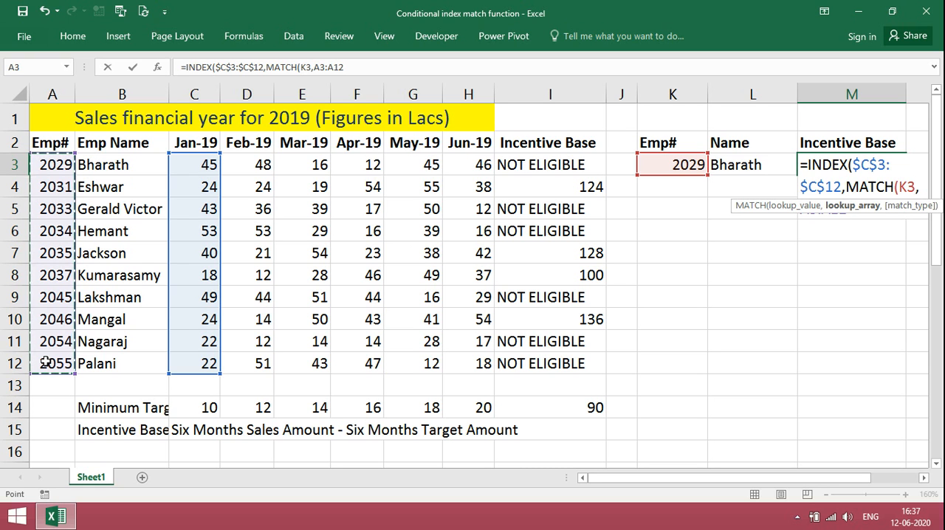
{"action": "key", "text": "F4"}
{"action": "type", "text": ","}
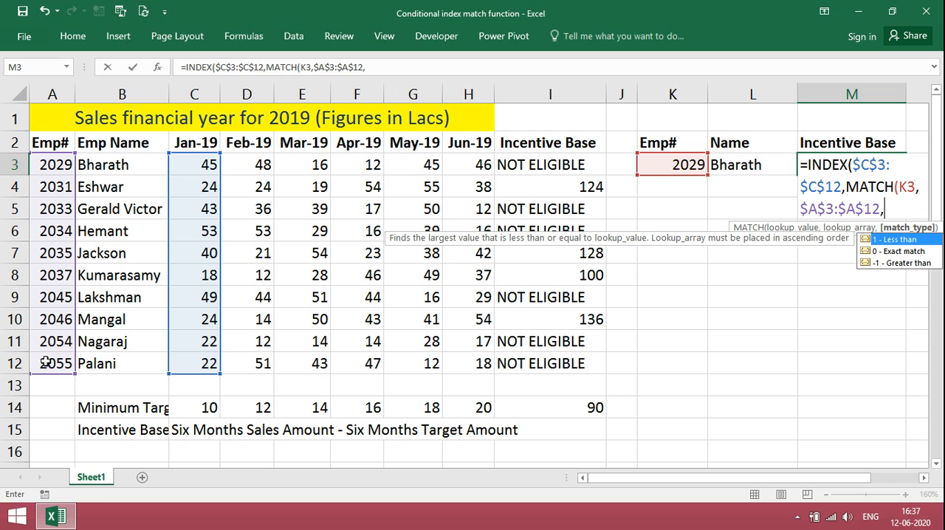
{"action": "type", "text": "0)"}
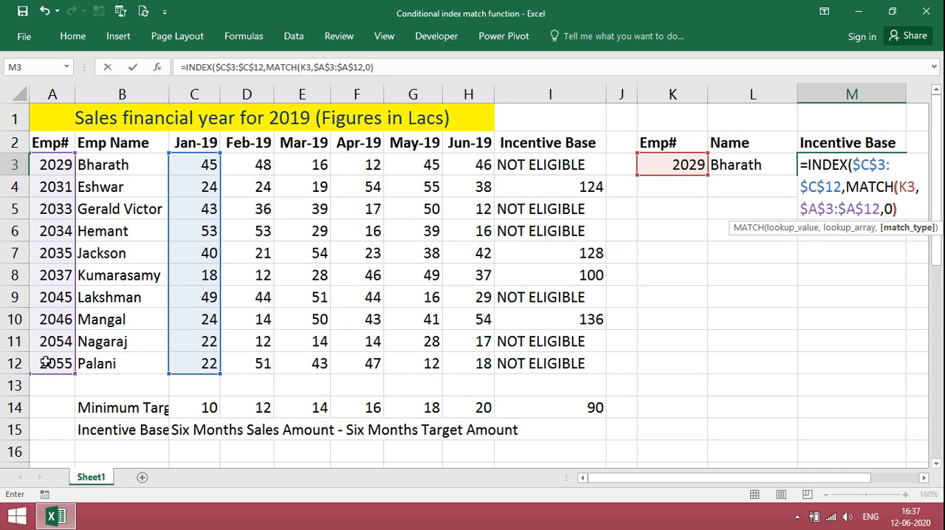
{"action": "key", "text": "Return"}
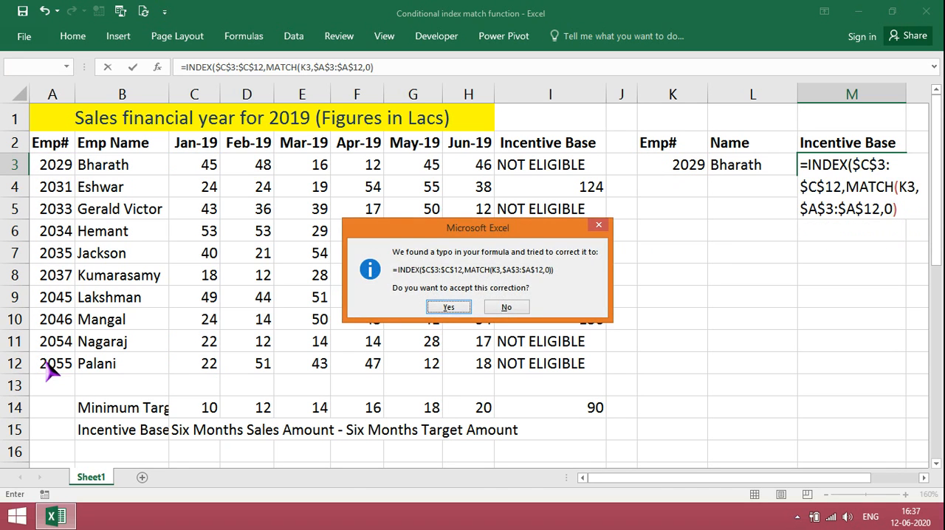
{"action": "key", "text": "Return"}
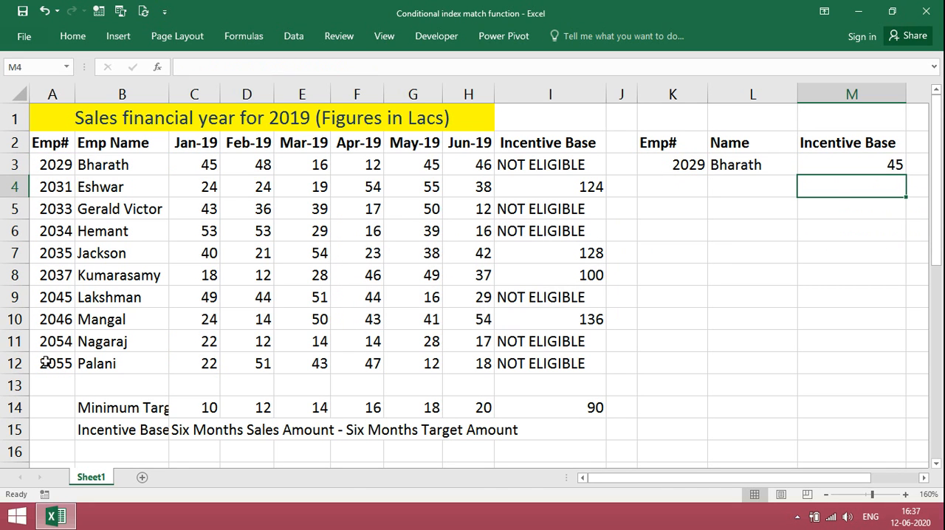
{"action": "key", "text": "Up"}
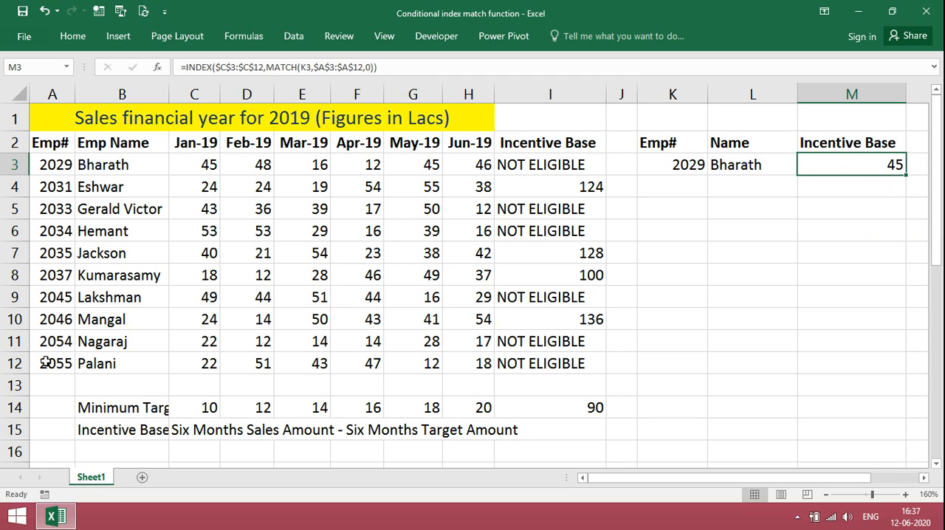
{"action": "left_click_drag", "start_coordinate": [208, 165], "coordinate": [200, 359]}
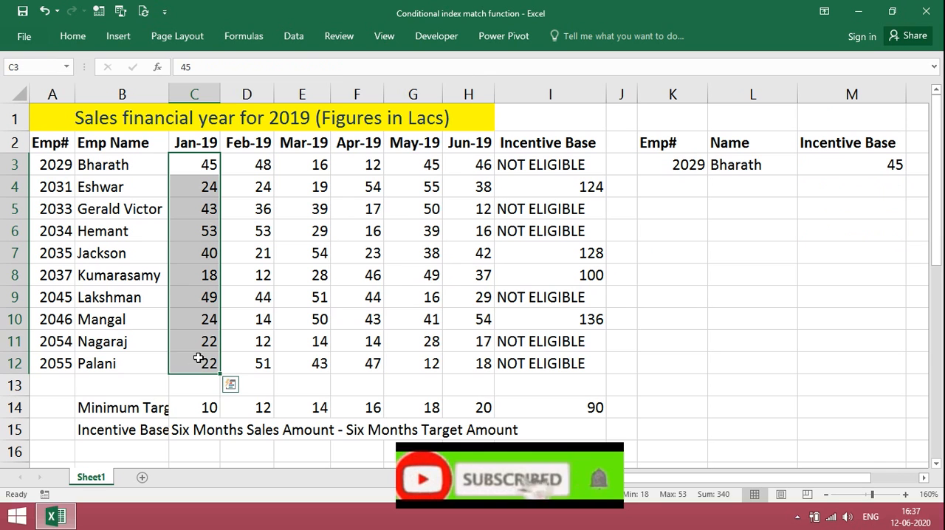
{"action": "left_click", "coordinate": [253, 166]}
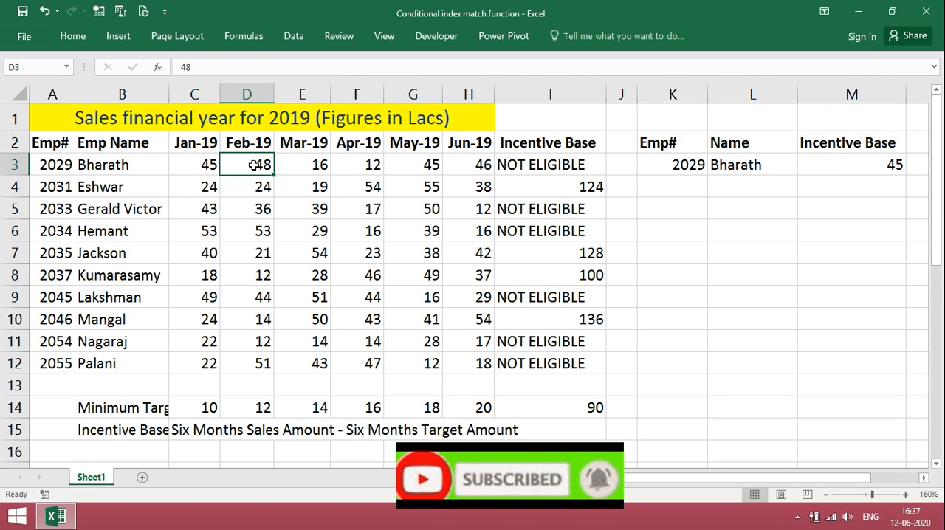
- Copy the whole INDEX MATCH expression from M3's formula, leaving out the equals sign
{"action": "left_click", "coordinate": [855, 169]}
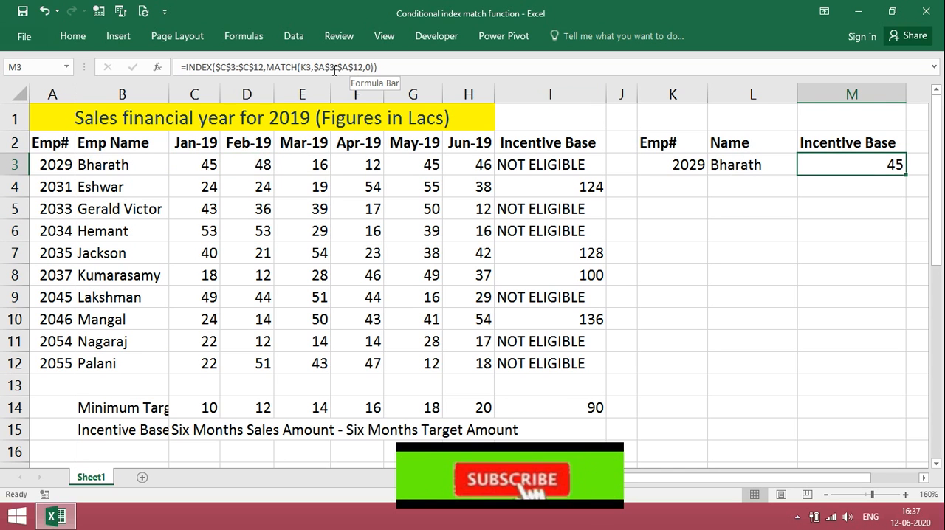
{"action": "left_click", "coordinate": [186, 67]}
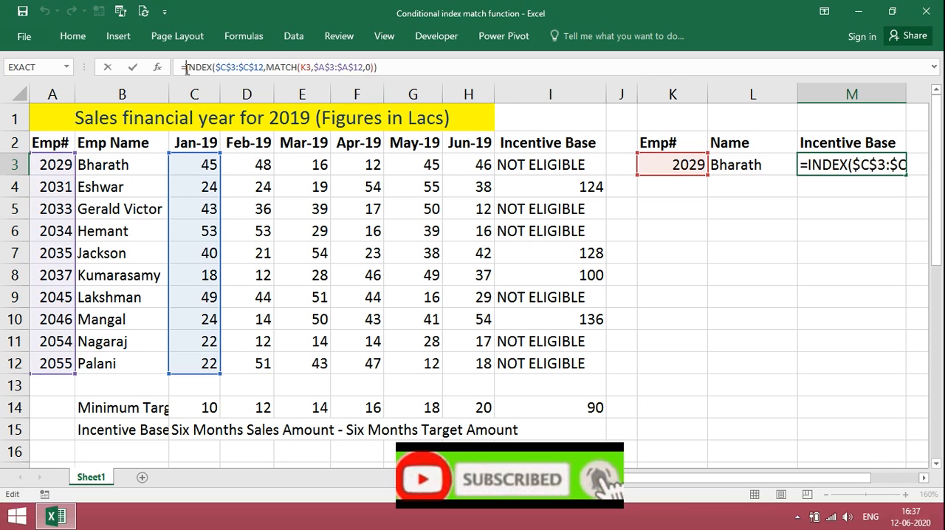
{"action": "key", "text": "shift+Right"}
{"action": "key", "text": "shift+Right"}
{"action": "key", "text": "shift+Right"}
{"action": "key", "text": "shift+Right"}
{"action": "key", "text": "shift+Right"}
{"action": "key", "text": "shift+Right"}
{"action": "key", "text": "shift+Right"}
{"action": "key", "text": "shift+Right"}
{"action": "key", "text": "shift+Right"}
{"action": "key", "text": "shift+Right"}
{"action": "key", "text": "shift+Right"}
{"action": "key", "text": "shift+Right"}
{"action": "key", "text": "shift+Right"}
{"action": "key", "text": "shift+Right"}
{"action": "key", "text": "shift+Right"}
{"action": "key", "text": "shift+Right"}
{"action": "key", "text": "shift+Right"}
{"action": "key", "text": "shift+Right"}
{"action": "key", "text": "shift+Right"}
{"action": "key", "text": "shift+Right"}
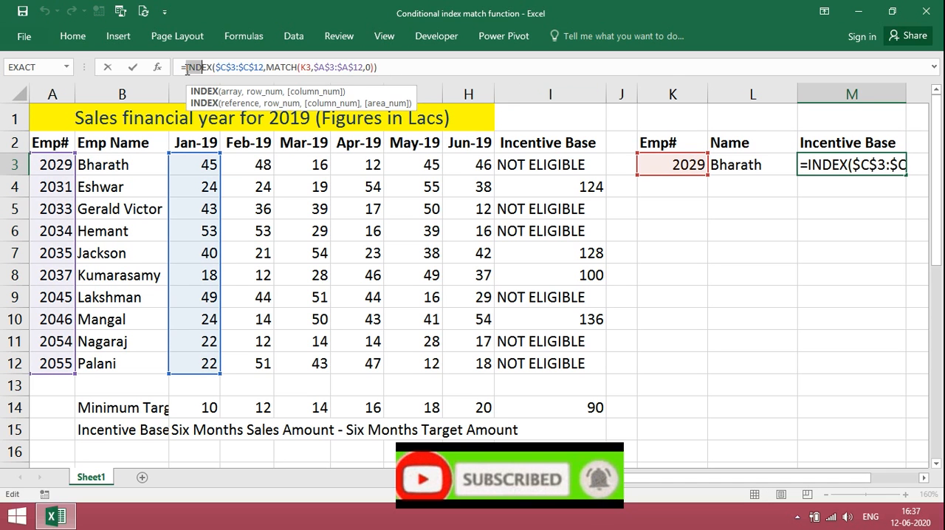
{"action": "key", "text": "shift+Right"}
{"action": "key", "text": "shift+Right"}
{"action": "key", "text": "shift+Right"}
{"action": "key", "text": "shift+Right"}
{"action": "key", "text": "shift+Right"}
{"action": "key", "text": "shift+Right"}
{"action": "key", "text": "shift+Right"}
{"action": "key", "text": "shift+Right"}
{"action": "key", "text": "ctrl+c"}
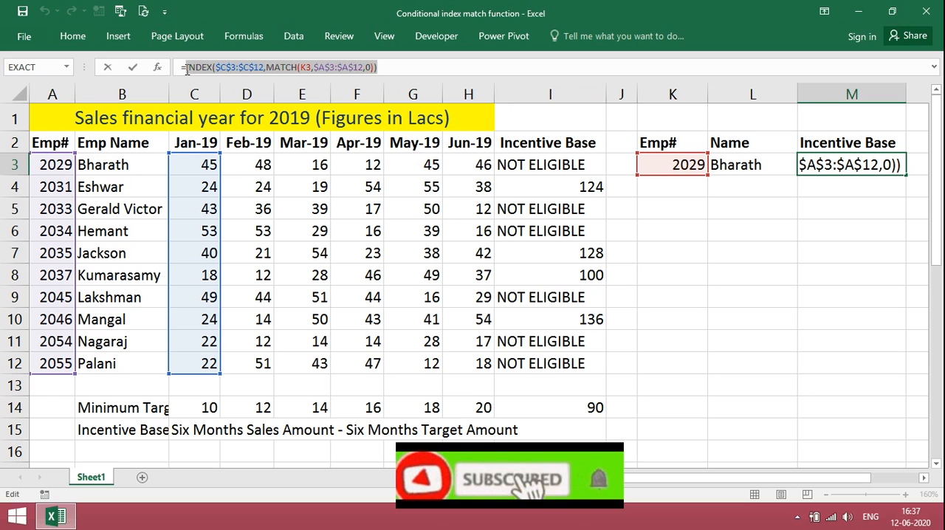
- Add a copied INDEX MATCH term to M3's formula for the Feb-19 sales, changing its array to $D$3:$D$12
{"action": "left_click", "coordinate": [389, 70]}
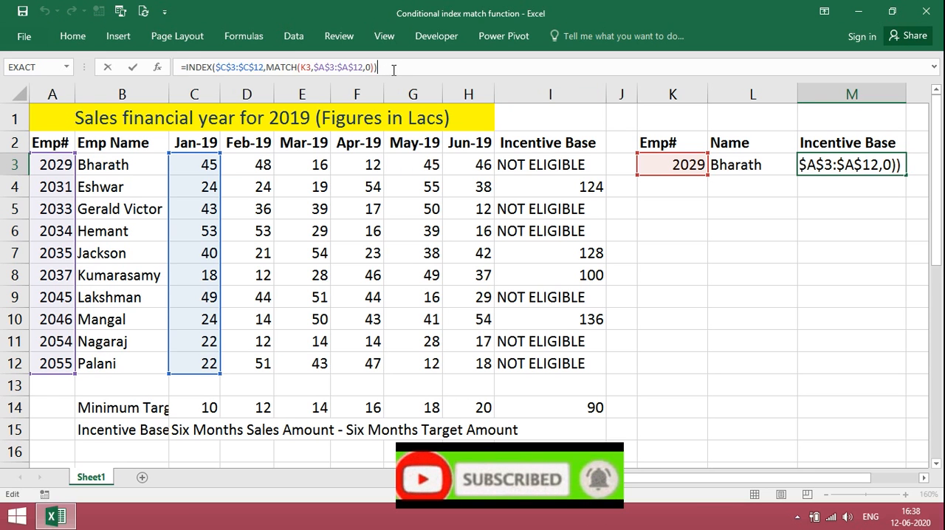
{"action": "type", "text": "+"}
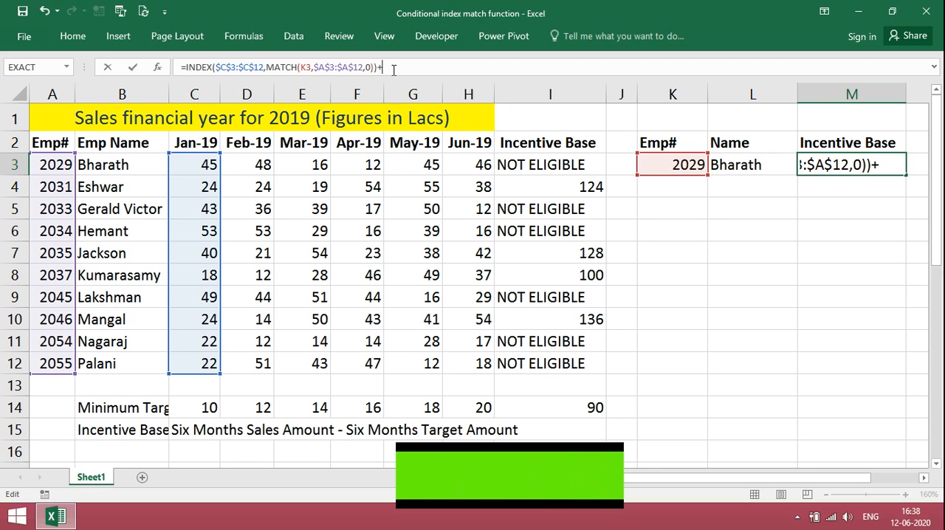
{"action": "key", "text": "ctrl+v"}
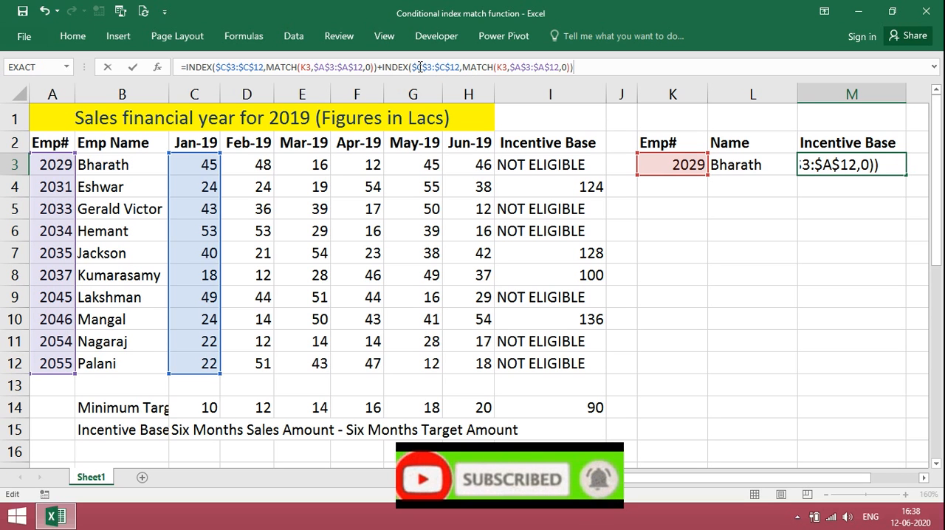
{"action": "left_click", "coordinate": [418, 67]}
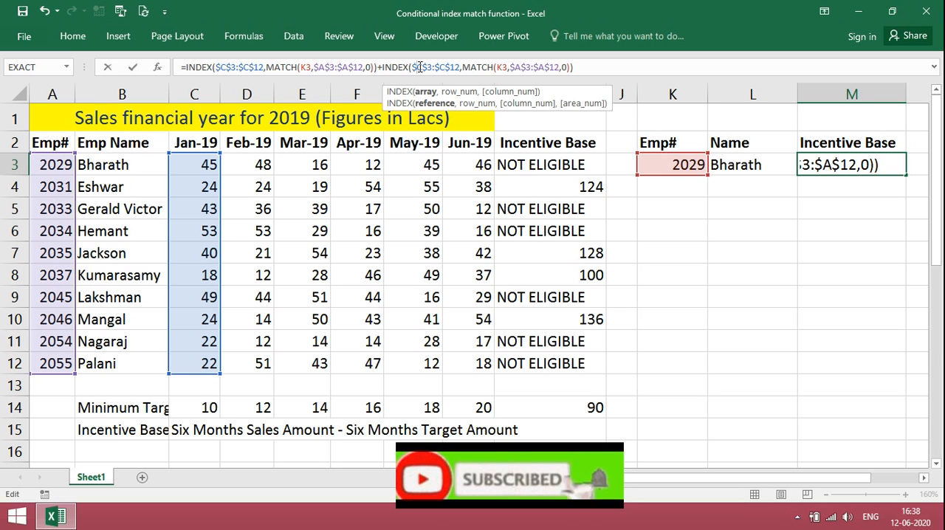
{"action": "type", "text": "D"}
{"action": "key", "text": "Delete"}
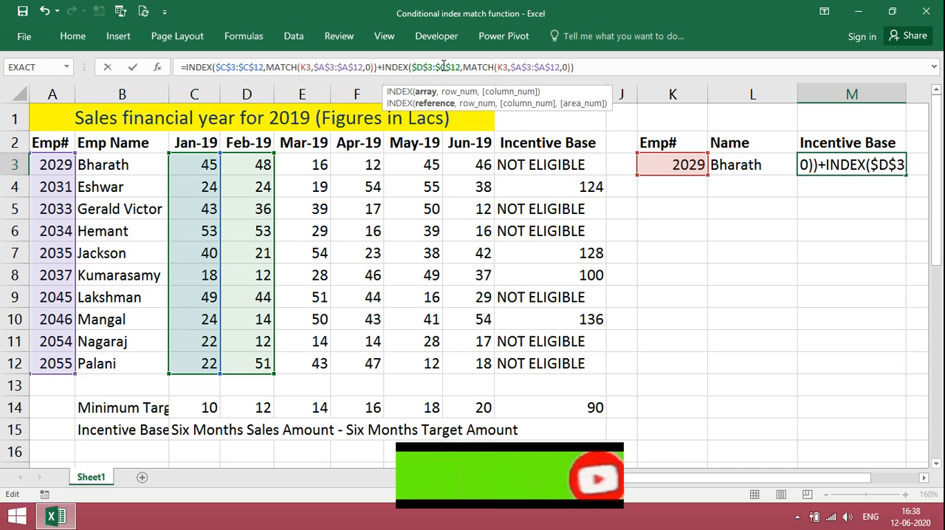
{"action": "key", "text": "Delete"}
{"action": "type", "text": "D"}
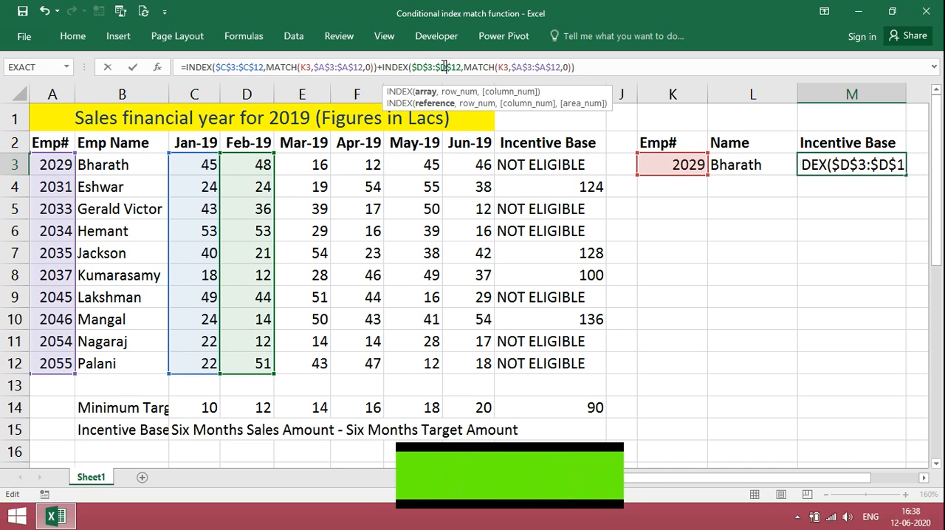
- Add a third copied INDEX MATCH term to M3's formula for the Mar-19 sales, with $E$3:$E$12 as its array
{"action": "left_click", "coordinate": [588, 67]}
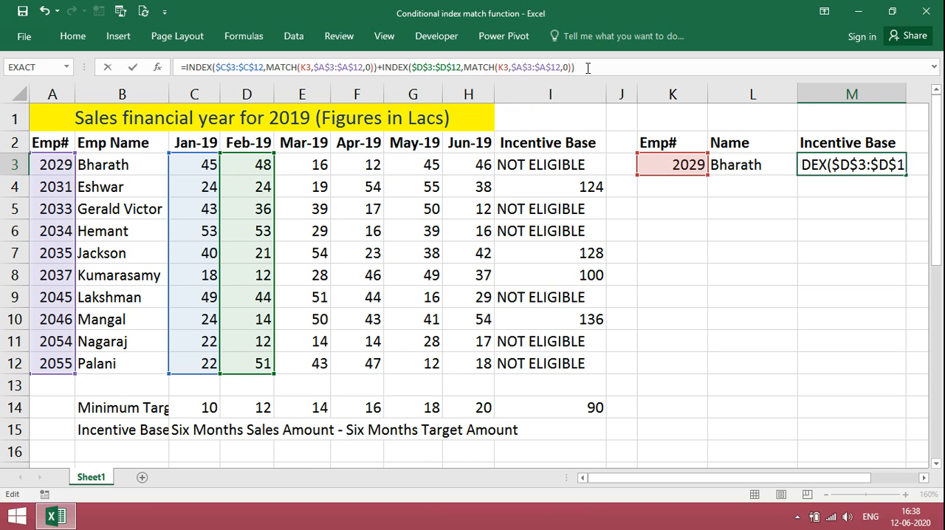
{"action": "type", "text": "+"}
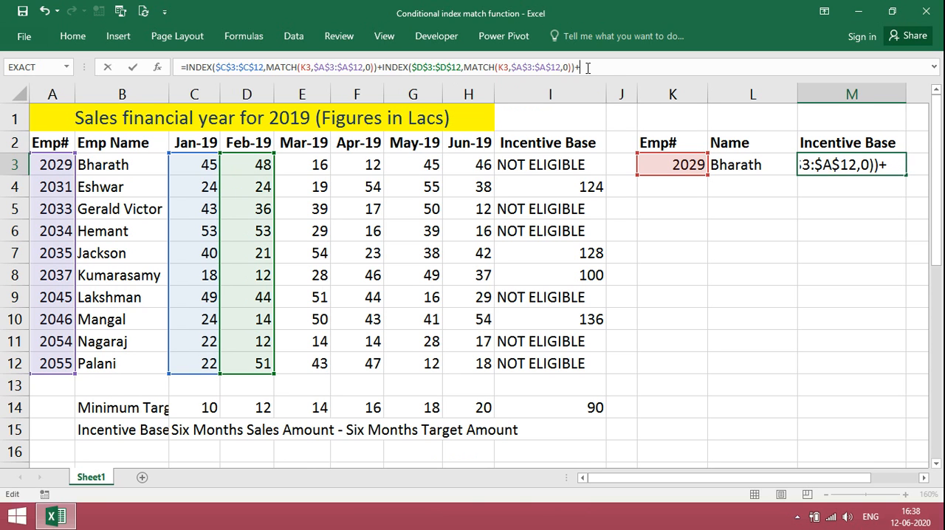
{"action": "key", "text": "ctrl+v"}
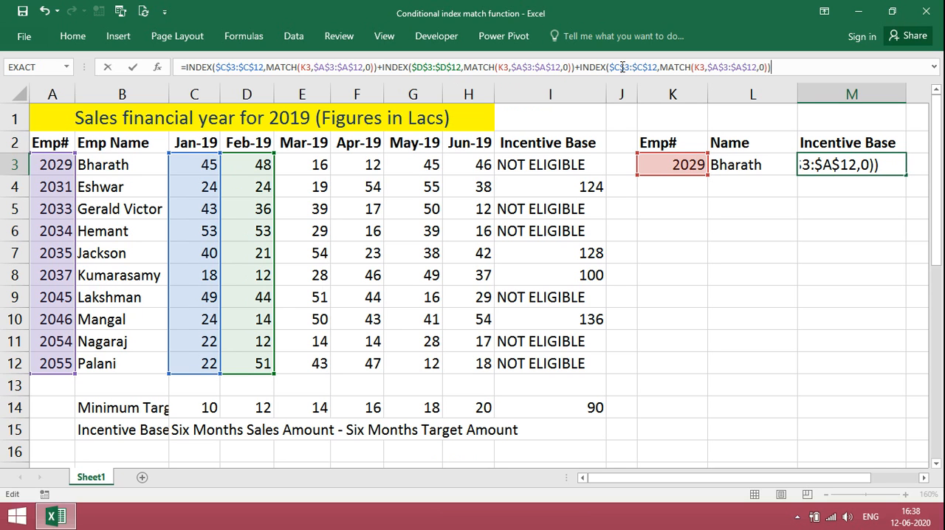
{"action": "left_click", "coordinate": [621, 68]}
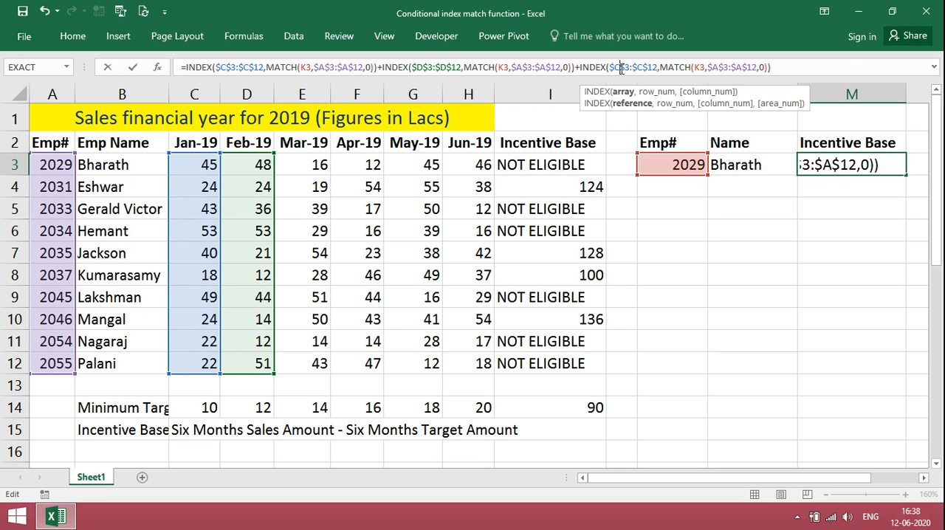
{"action": "key", "text": "BackSpace"}
{"action": "type", "text": "E"}
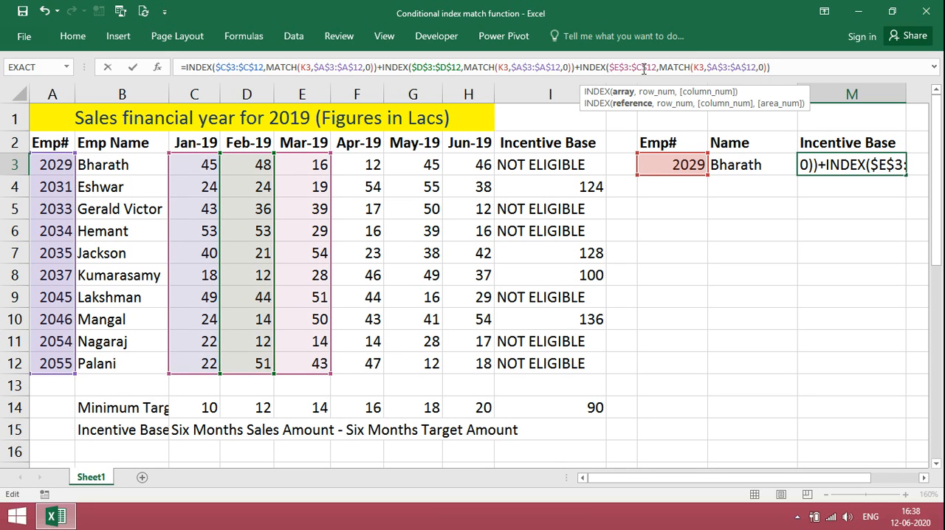
{"action": "left_click", "coordinate": [643, 68]}
{"action": "key", "text": "BackSpace"}
{"action": "type", "text": "E"}
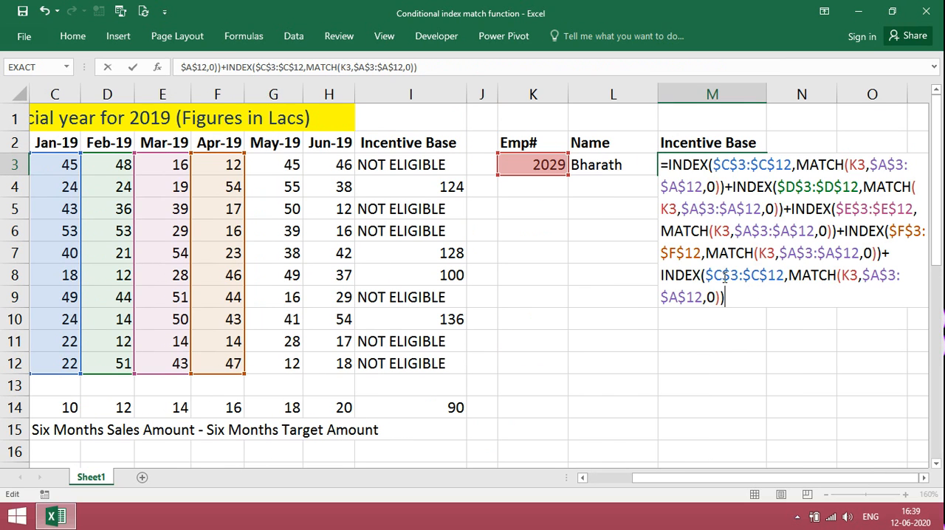
- Change the fifth INDEX term's array in M3 to the May-19 sales range $G$3:$G$12
{"action": "left_click", "coordinate": [721, 274]}
{"action": "key", "text": "BackSpace"}
{"action": "type", "text": "G"}
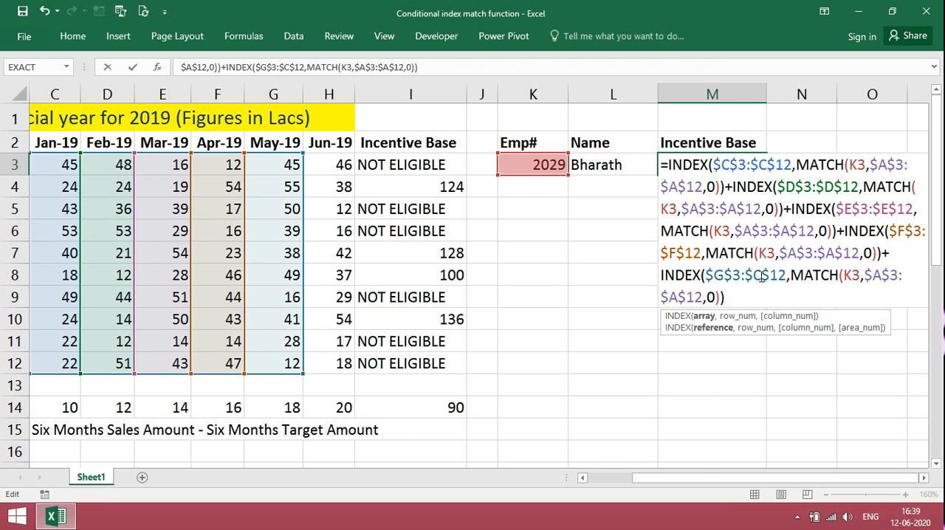
{"action": "left_click", "coordinate": [762, 277]}
{"action": "key", "text": "BackSpace"}
{"action": "type", "text": "G"}
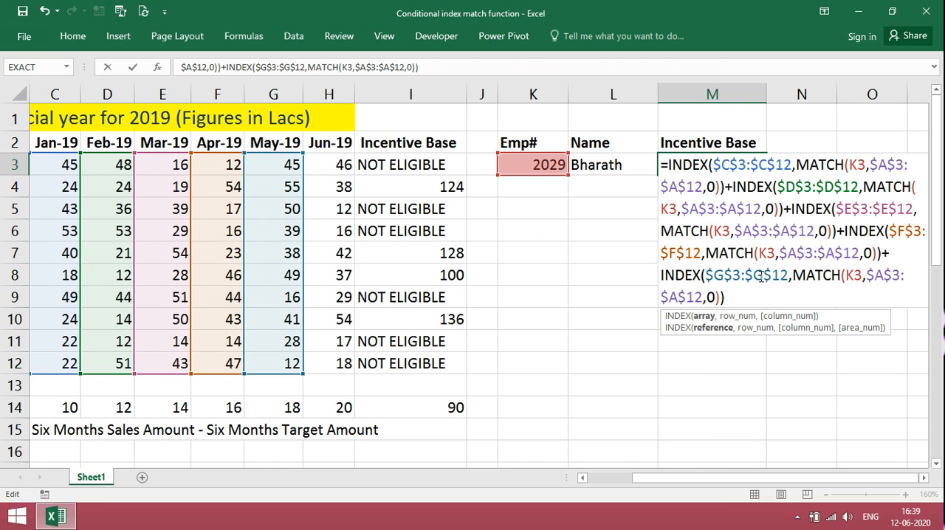
- Add a sixth INDEX MATCH term for the Jun-19 sales with array $H$3:$H$12, and complete M3's formula
{"action": "key", "text": "End"}
{"action": "type", "text": "+INDEX($C$3:$C$12,MATCH(K3,$A$3:$A$12,0))"}
{"action": "left_click", "coordinate": [794, 299]}
{"action": "key", "text": "BackSpace"}
{"action": "type", "text": "H"}
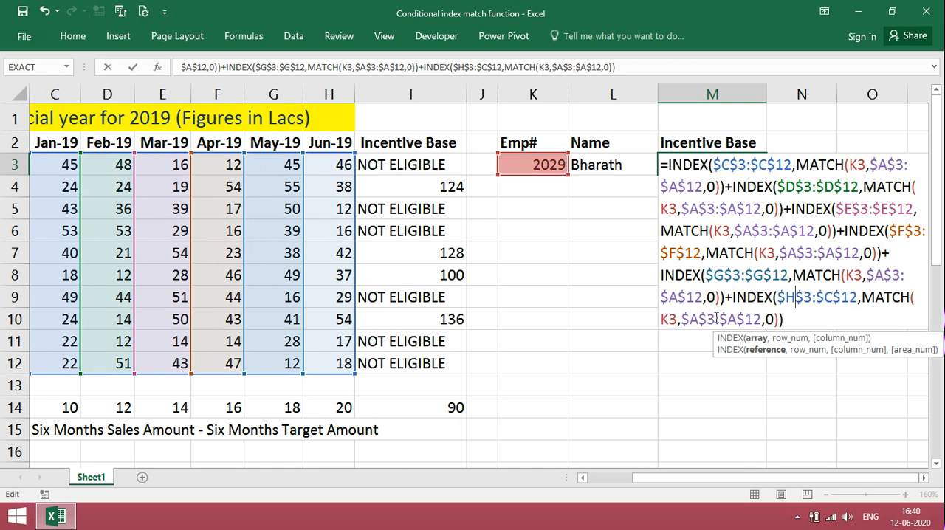
{"action": "left_click", "coordinate": [827, 299]}
{"action": "key", "text": "BackSpace"}
{"action": "type", "text": "H"}
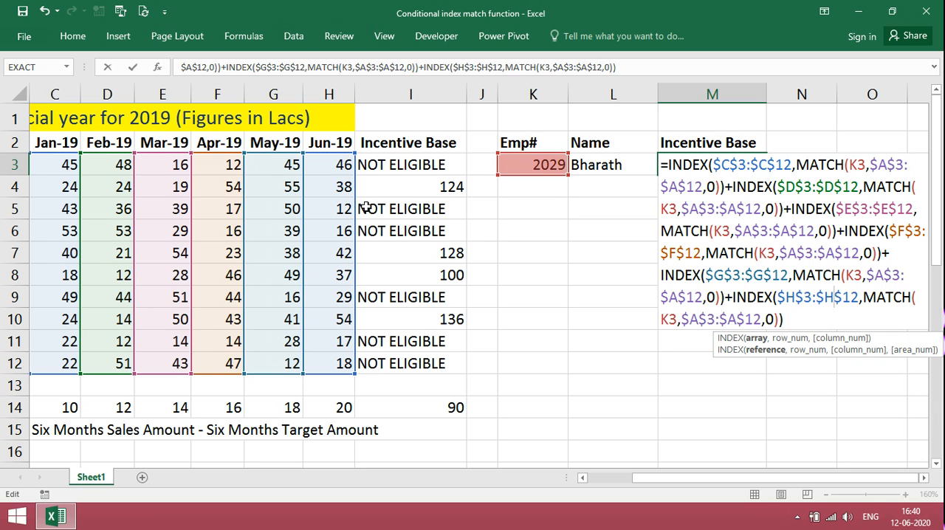
{"action": "key", "text": "Escape"}
{"action": "key", "text": "Return"}
- Enter =SUM(C3:H3) in J3 to cross-check the first employee's six-month sales total
{"action": "key", "text": "Up"}
{"action": "key", "text": "Left"}
{"action": "key", "text": "Left"}
{"action": "key", "text": "Left"}
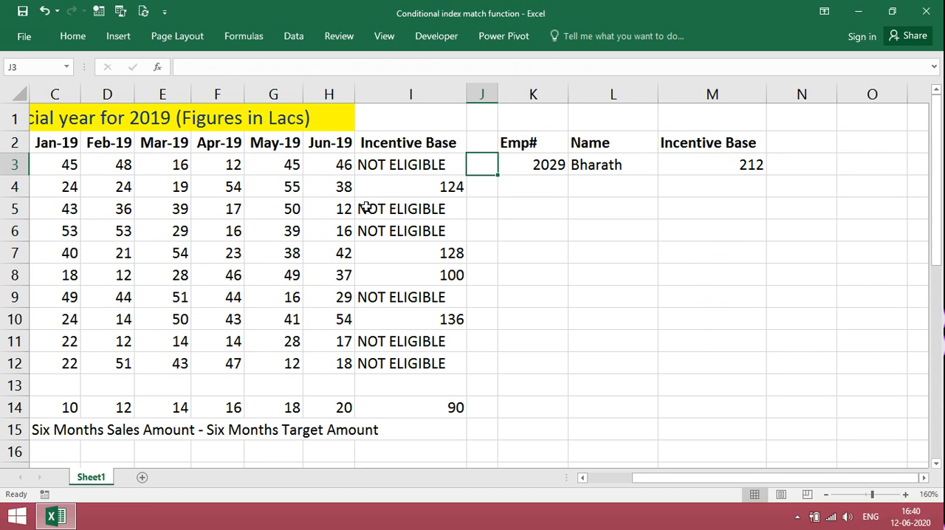
{"action": "type", "text": "=SUM("}
{"action": "key", "text": "Left"}
{"action": "key", "text": "Left"}
{"action": "key", "text": "Left"}
{"action": "key", "text": "Left"}
{"action": "key", "text": "Left"}
{"action": "key", "text": "Left"}
{"action": "key", "text": "Left"}
{"action": "key", "text": "shift+Right"}
{"action": "key", "text": "shift+Right"}
{"action": "key", "text": "shift+Right"}
{"action": "key", "text": "shift+Right"}
{"action": "key", "text": "shift+Right"}
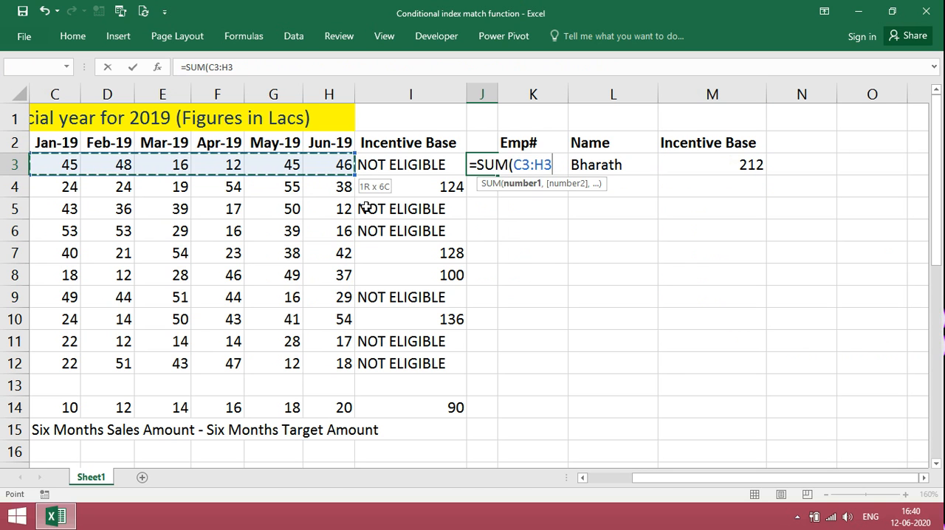
{"action": "type", "text": ")"}
{"action": "key", "text": "Return"}
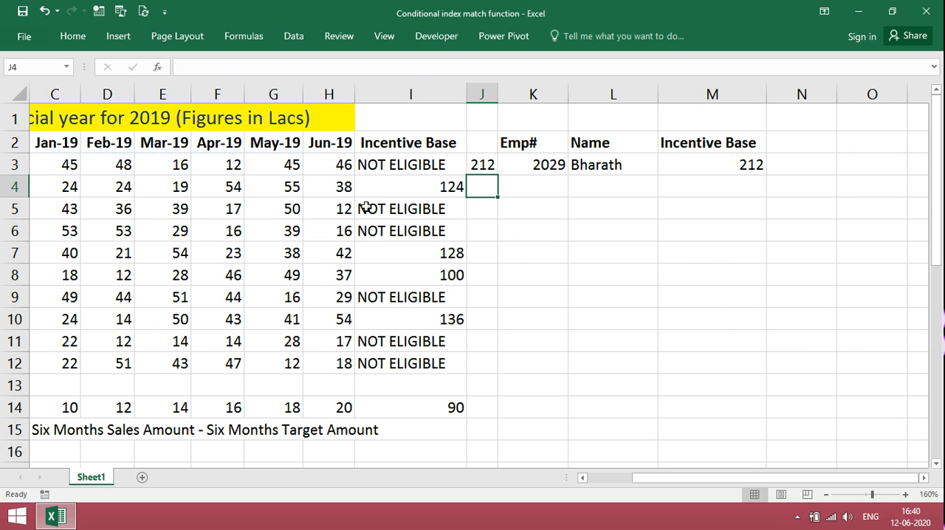
- Clear the check sum from J3 and return to the Incentive Base cell M3
{"action": "key", "text": "Up"}
{"action": "key", "text": "Delete"}
{"action": "key", "text": "Right"}
{"action": "key", "text": "Right"}
{"action": "key", "text": "Right"}
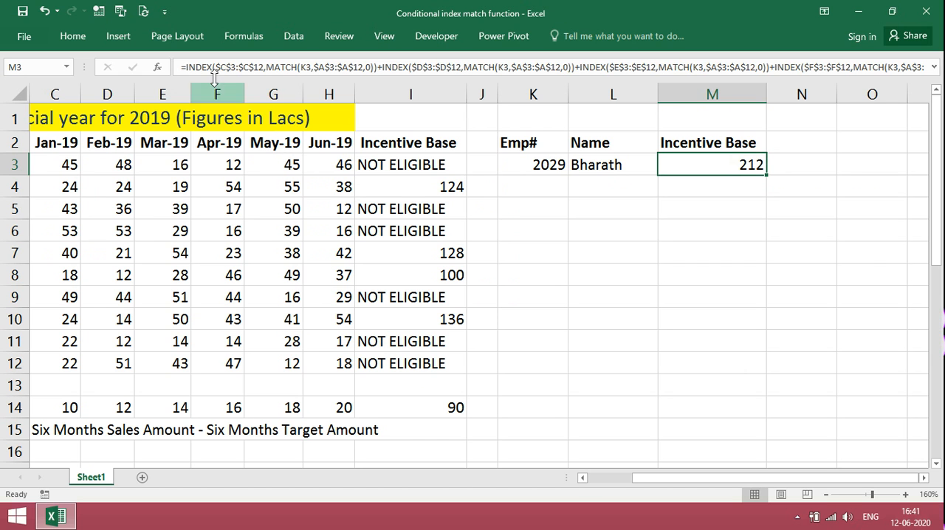
- Wrap M3's INDEX MATCH terms in a SUM function and subtract the total minimum target $I$14 inside it
{"action": "left_click", "coordinate": [187, 68]}
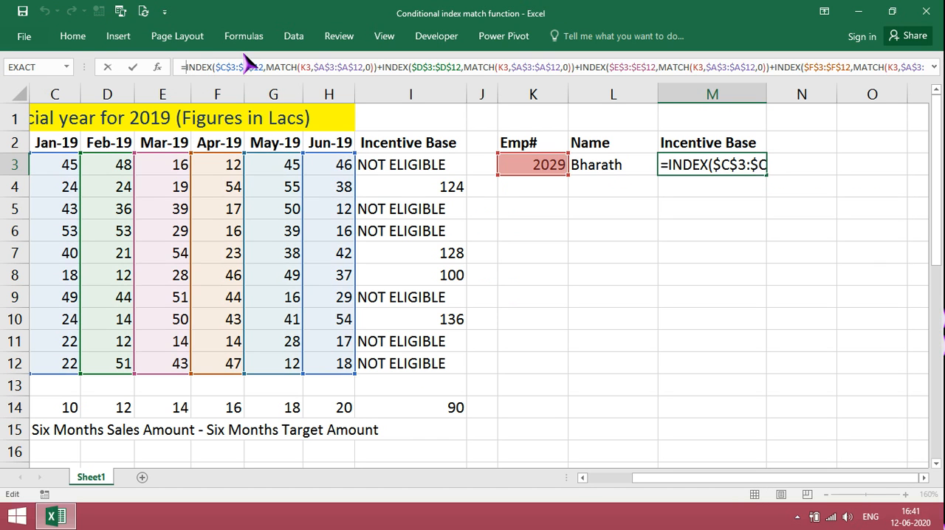
{"action": "type", "text": "SUM"}
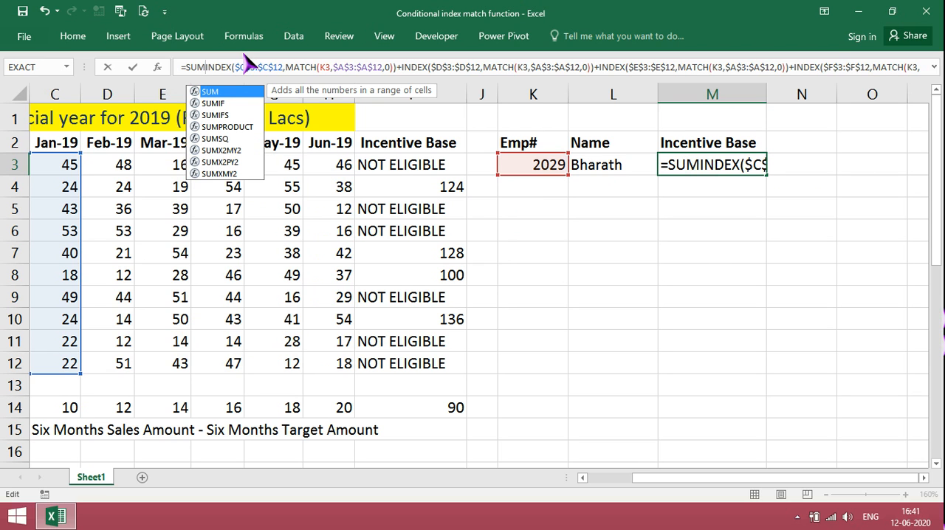
{"action": "type", "text": "("}
{"action": "key", "text": "End"}
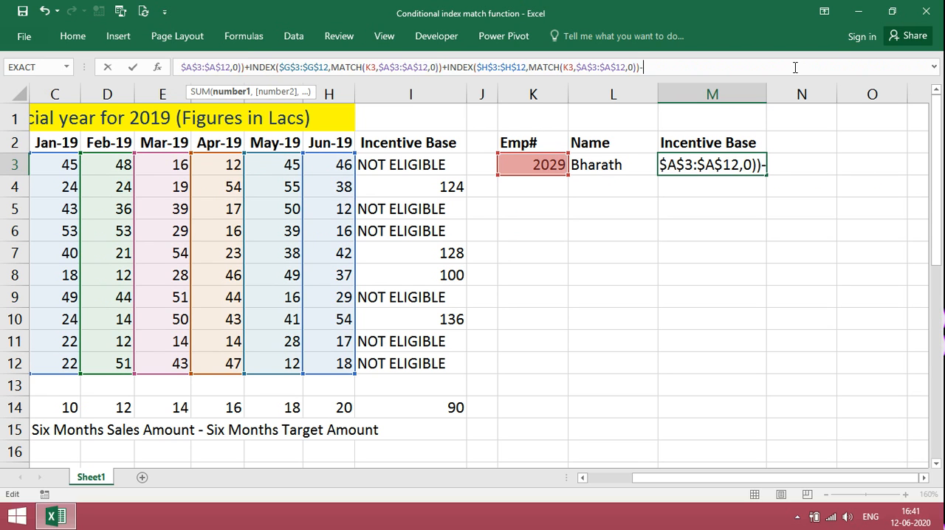
{"action": "left_click", "coordinate": [456, 407]}
{"action": "key", "text": "F4"}
{"action": "type", "text": ")"}
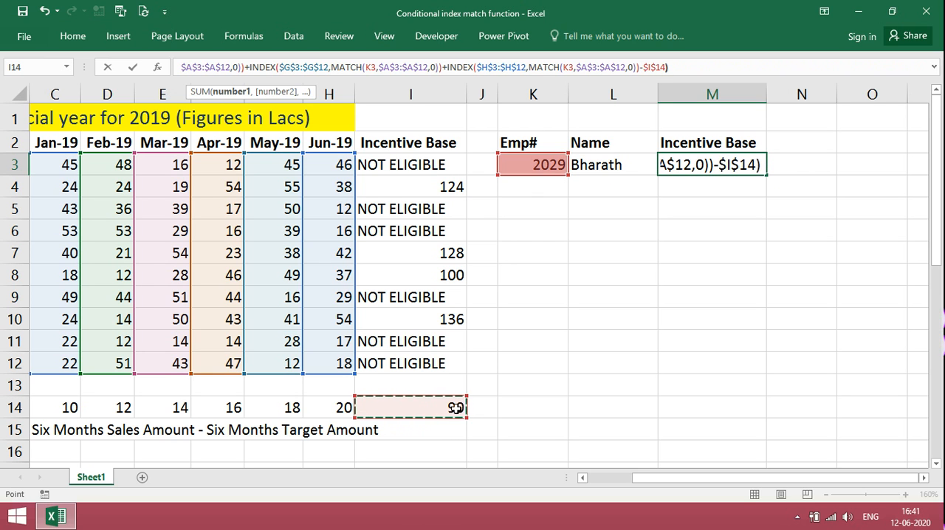
{"action": "key", "text": "Return"}
{"action": "key", "text": "Up"}
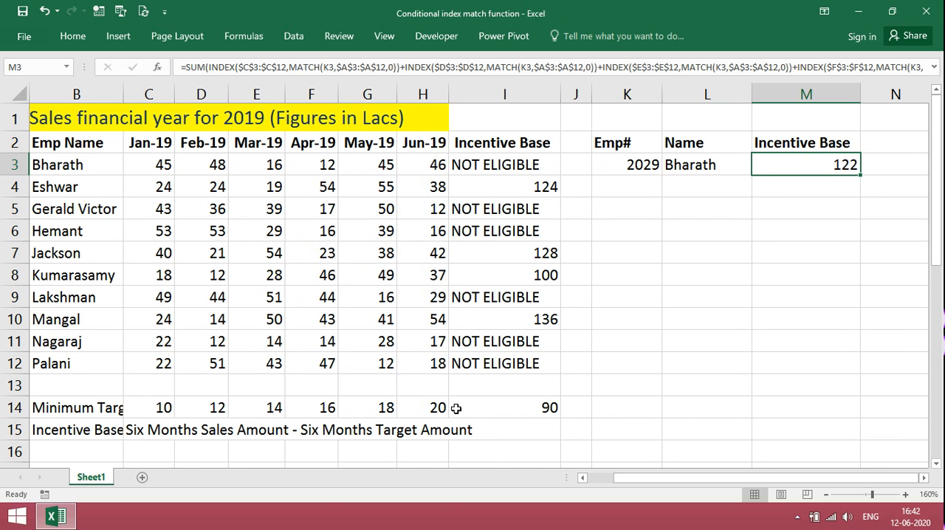
- Copy the opening IF(AND(C3>=10,D3>=12,E3>=14,F3>=16,G3>=18,H3>=20), from I3's formula and insert it before SUM in M3's formula
{"action": "left_click", "coordinate": [480, 163]}
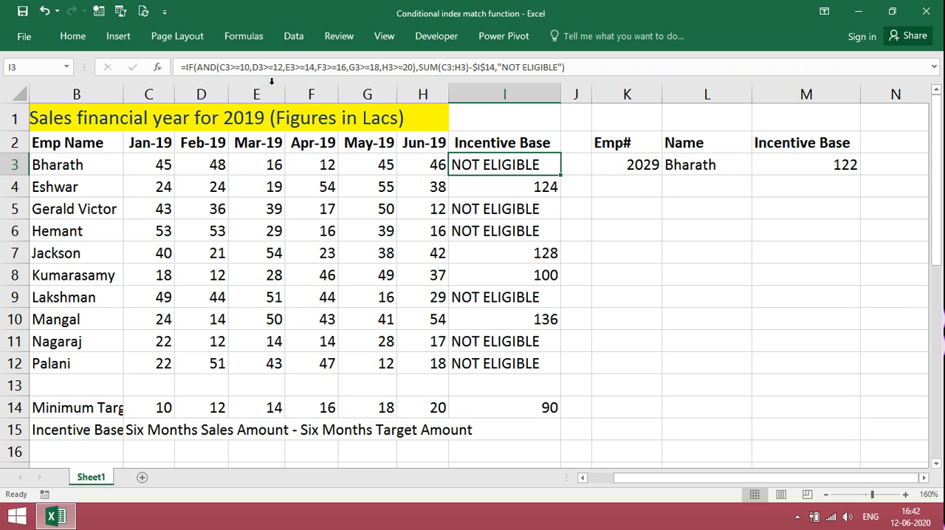
{"action": "left_click", "coordinate": [191, 67]}
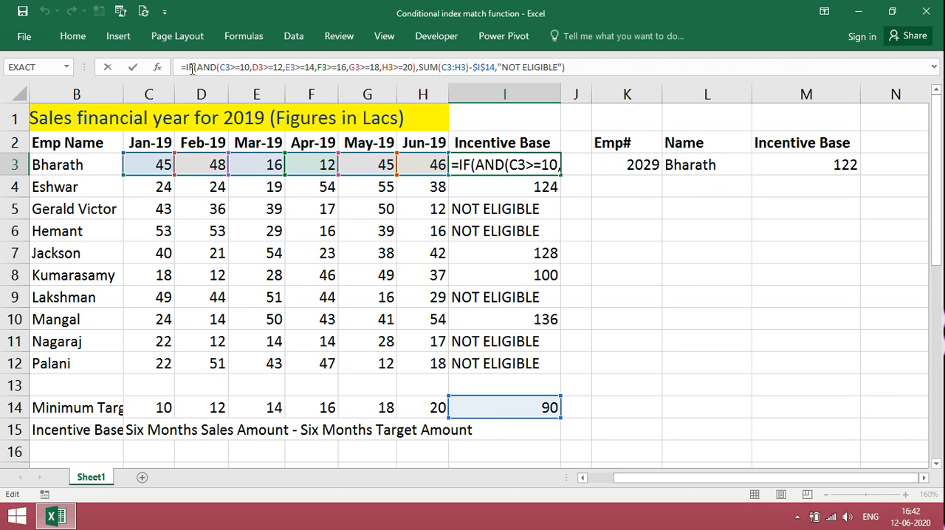
{"action": "key", "text": "shift+Right"}
{"action": "key", "text": "shift+Right"}
{"action": "key", "text": "shift+Right"}
{"action": "key", "text": "shift+Right"}
{"action": "key", "text": "shift+Right"}
{"action": "key", "text": "shift+Right"}
{"action": "key", "text": "shift+Right"}
{"action": "key", "text": "shift+Right"}
{"action": "key", "text": "shift+Right"}
{"action": "key", "text": "shift+Right"}
{"action": "key", "text": "shift+Right"}
{"action": "key", "text": "shift+Right"}
{"action": "key", "text": "shift+Right"}
{"action": "key", "text": "shift+Right"}
{"action": "key", "text": "shift+Right"}
{"action": "key", "text": "shift+Right"}
{"action": "key", "text": "shift+Right"}
{"action": "key", "text": "shift+Right"}
{"action": "key", "text": "shift+Right"}
{"action": "key", "text": "shift+Right"}
{"action": "key", "text": "ctrl+c"}
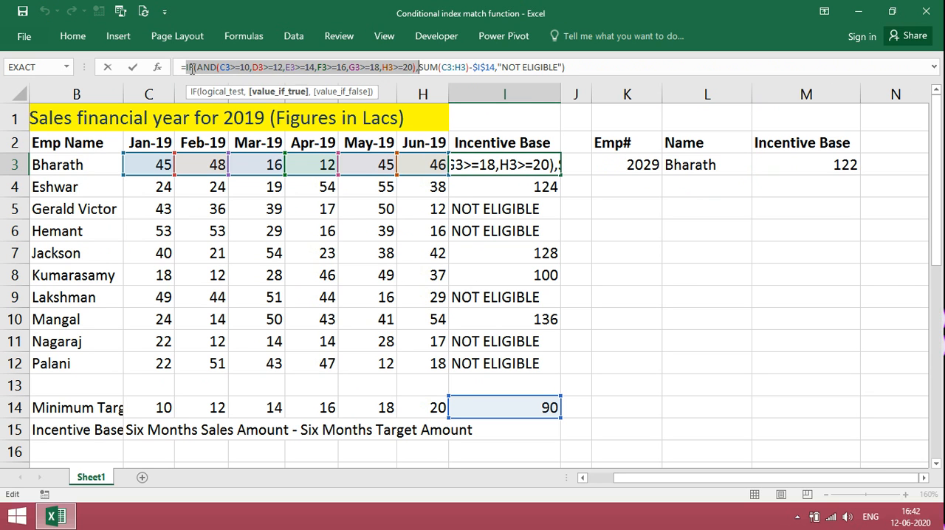
{"action": "key", "text": "Escape"}
{"action": "double_click", "coordinate": [762, 165]}
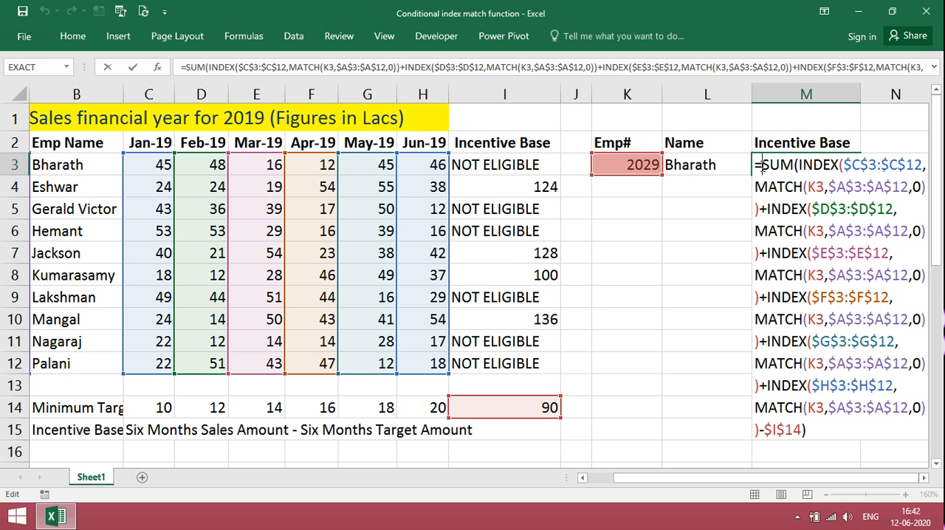
{"action": "key", "text": "ctrl+v"}
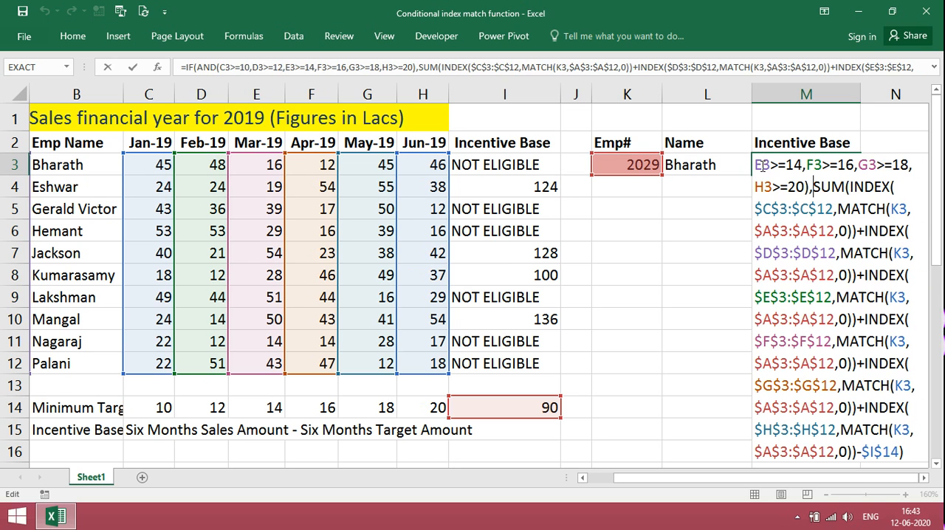
- Add "NOT ELIGIBLE" as the value-if-false argument after the SUM in M3's IF formula and complete the formula
{"action": "left_click", "coordinate": [904, 453]}
{"action": "type", "text": ","}
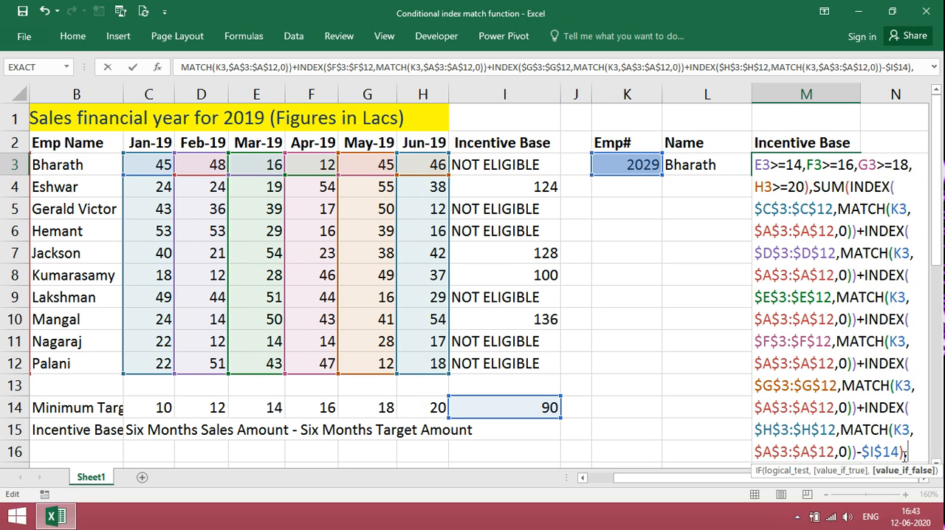
{"action": "type", "text": "\"NOT"}
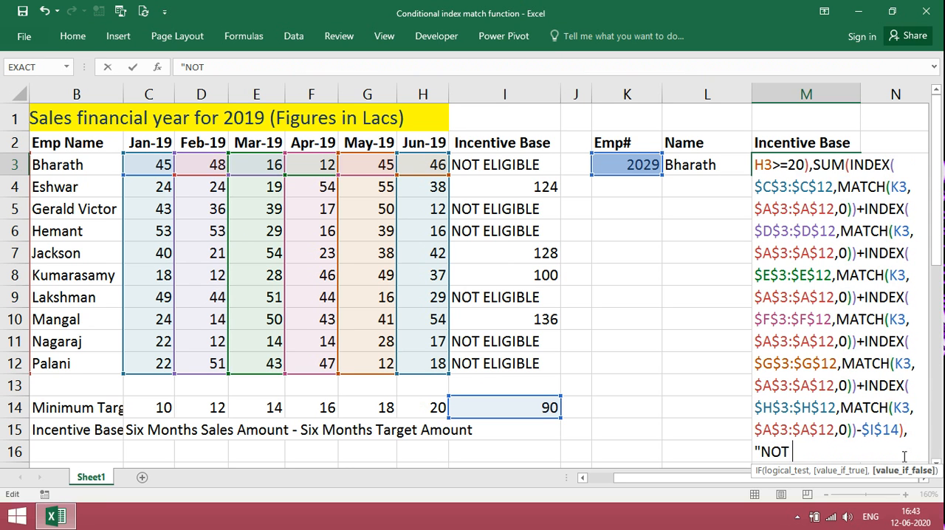
{"action": "type", "text": " ELIGIBLE"}
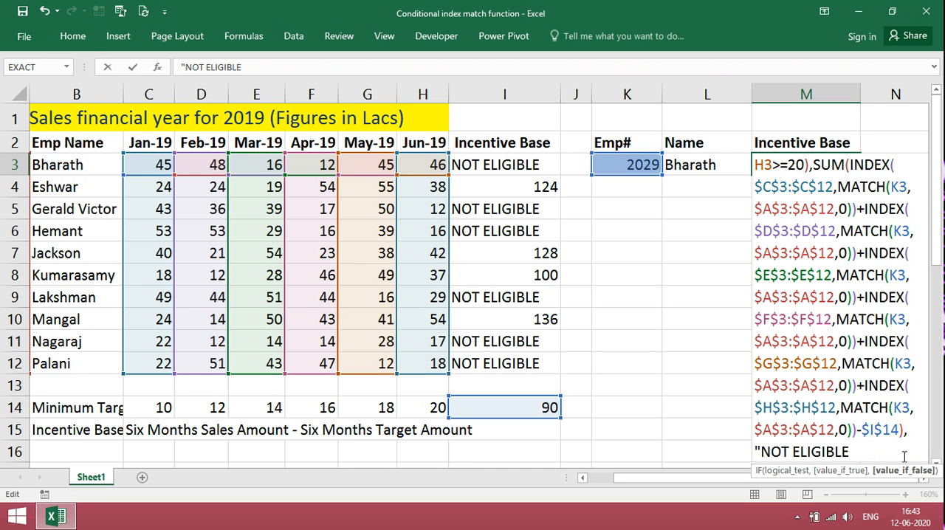
{"action": "type", "text": "\")"}
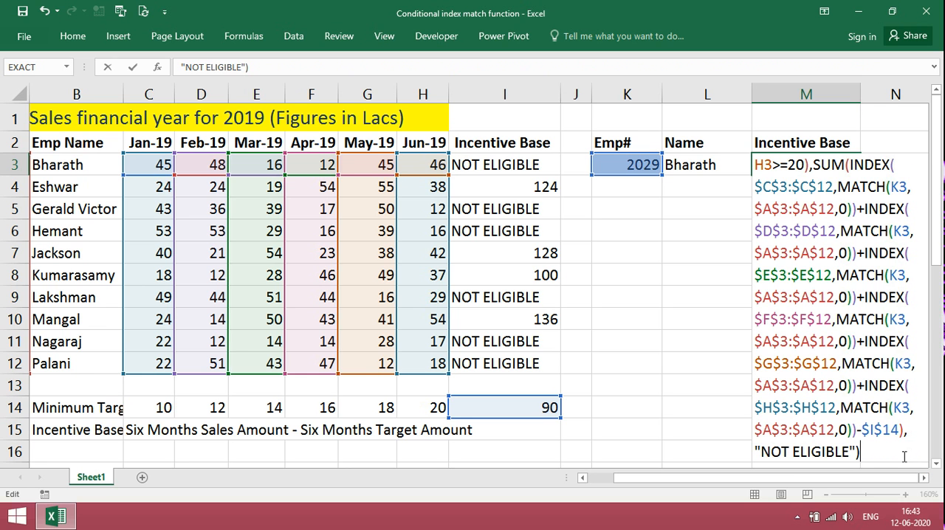
{"action": "key", "text": "Return"}
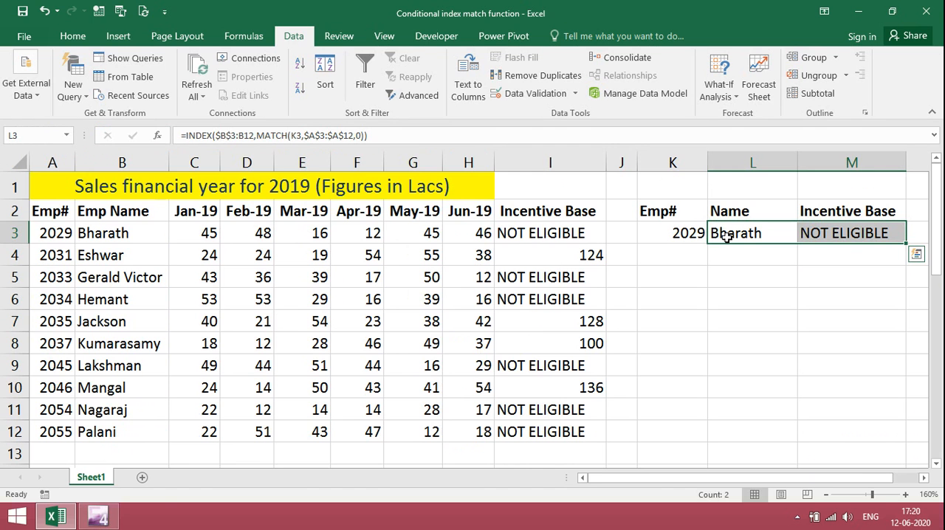
- Copy the Name and Incentive Base formulas from L3:M3 down into rows 4 to 10
{"action": "key", "text": "ctrl+c"}
{"action": "key", "text": "Down"}
{"action": "key", "text": "shift+Down"}
{"action": "key", "text": "shift+Down"}
{"action": "key", "text": "shift+Down"}
{"action": "key", "text": "shift+Down"}
{"action": "key", "text": "shift+Down"}
{"action": "key", "text": "shift+Down"}
{"action": "key", "text": "Return"}
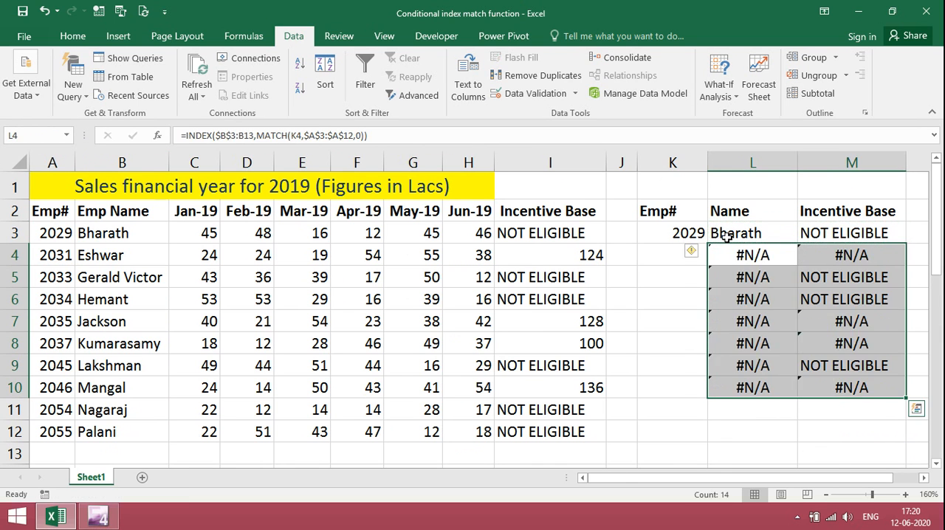